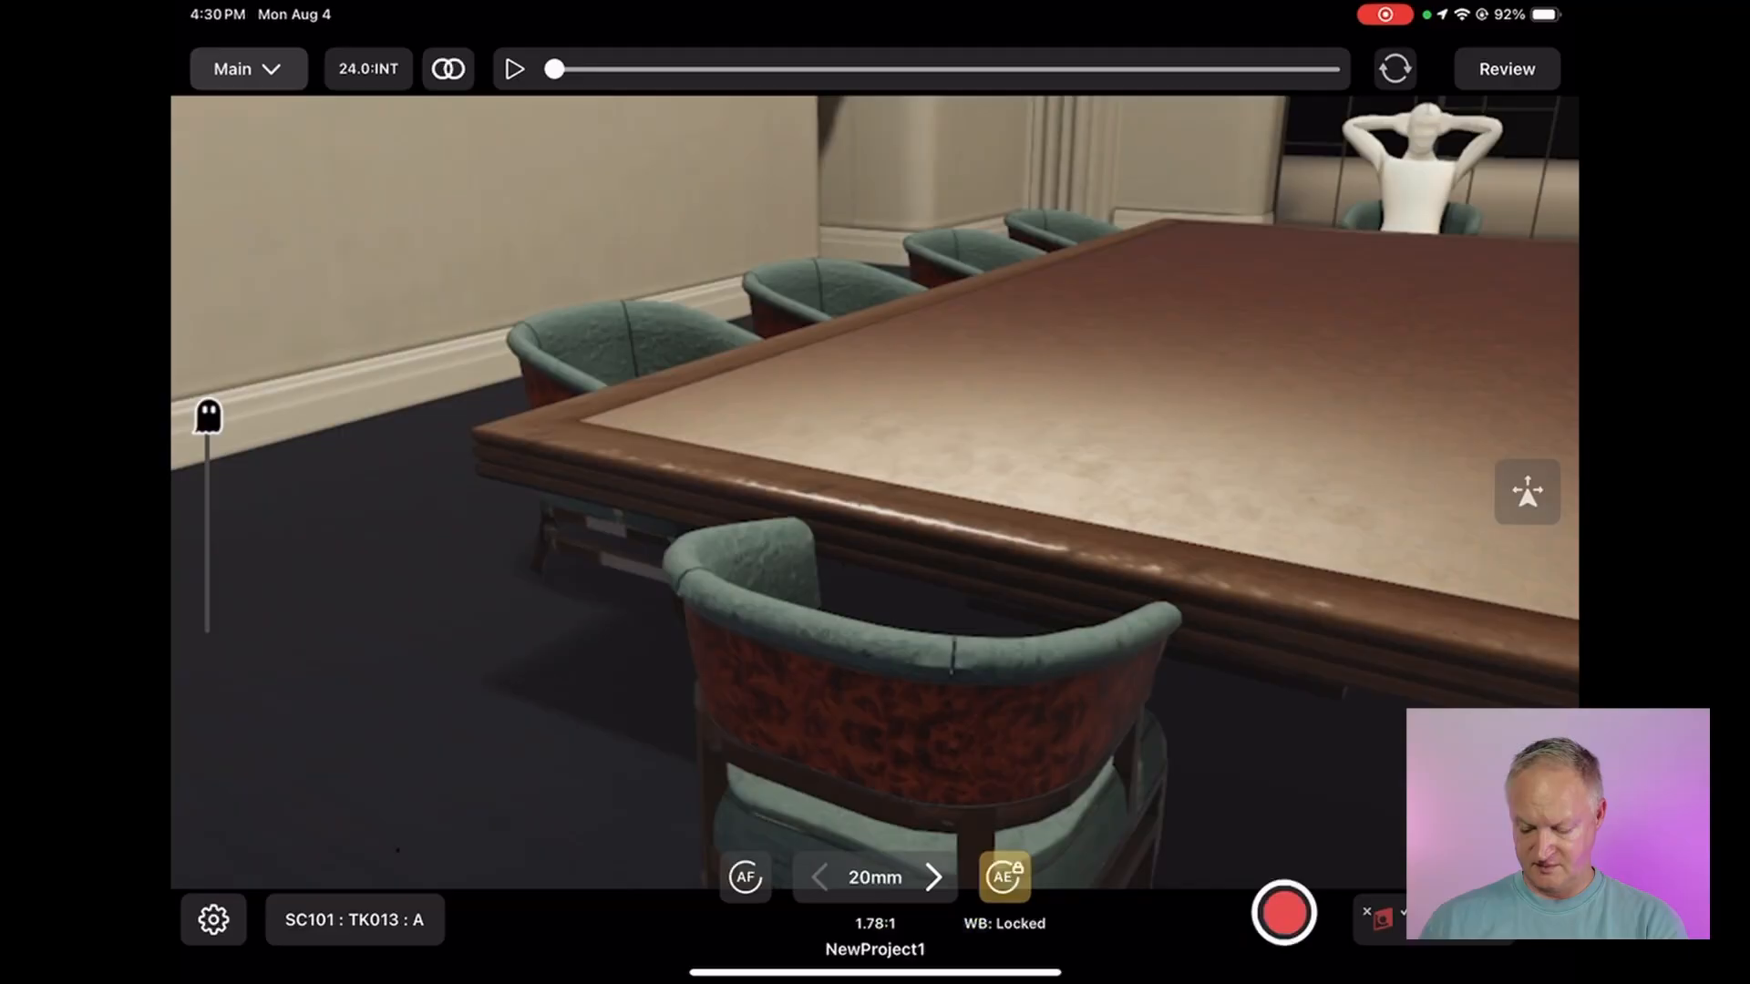
Review the recorded takes and play the composite clip of take SC101_TK010
left_click(1507, 69)
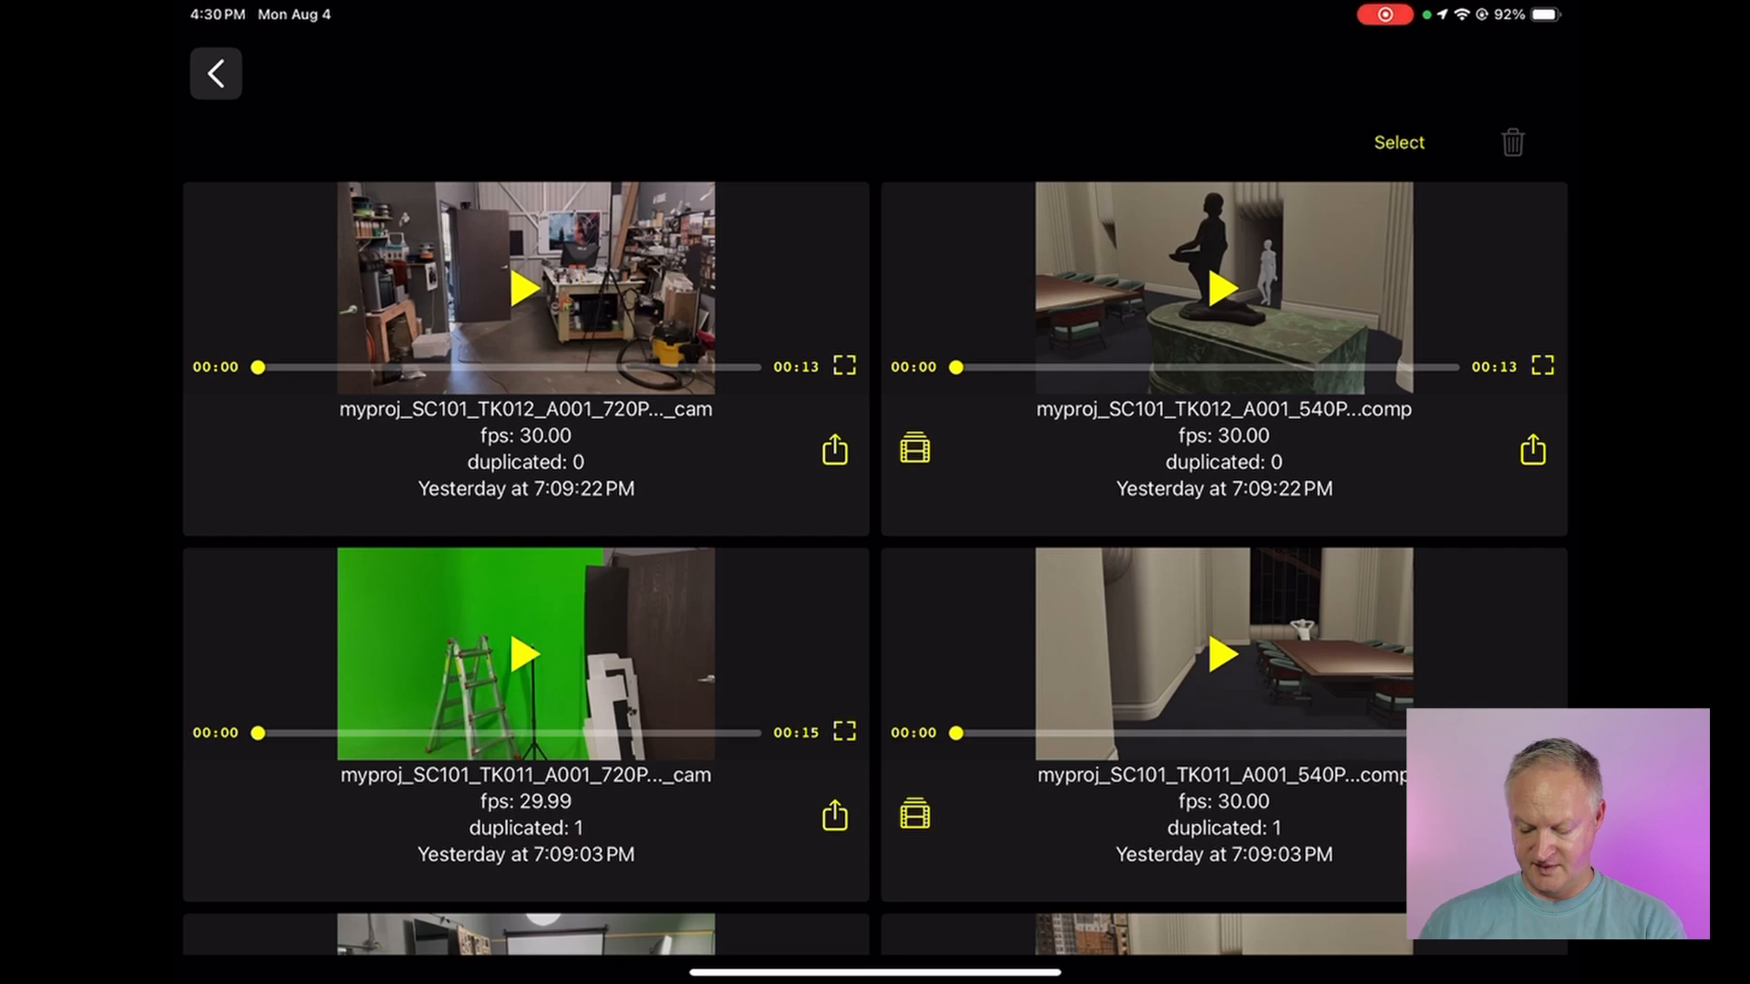
scroll(875, 547, "up", 2)
scroll(875, 547, "down", 3)
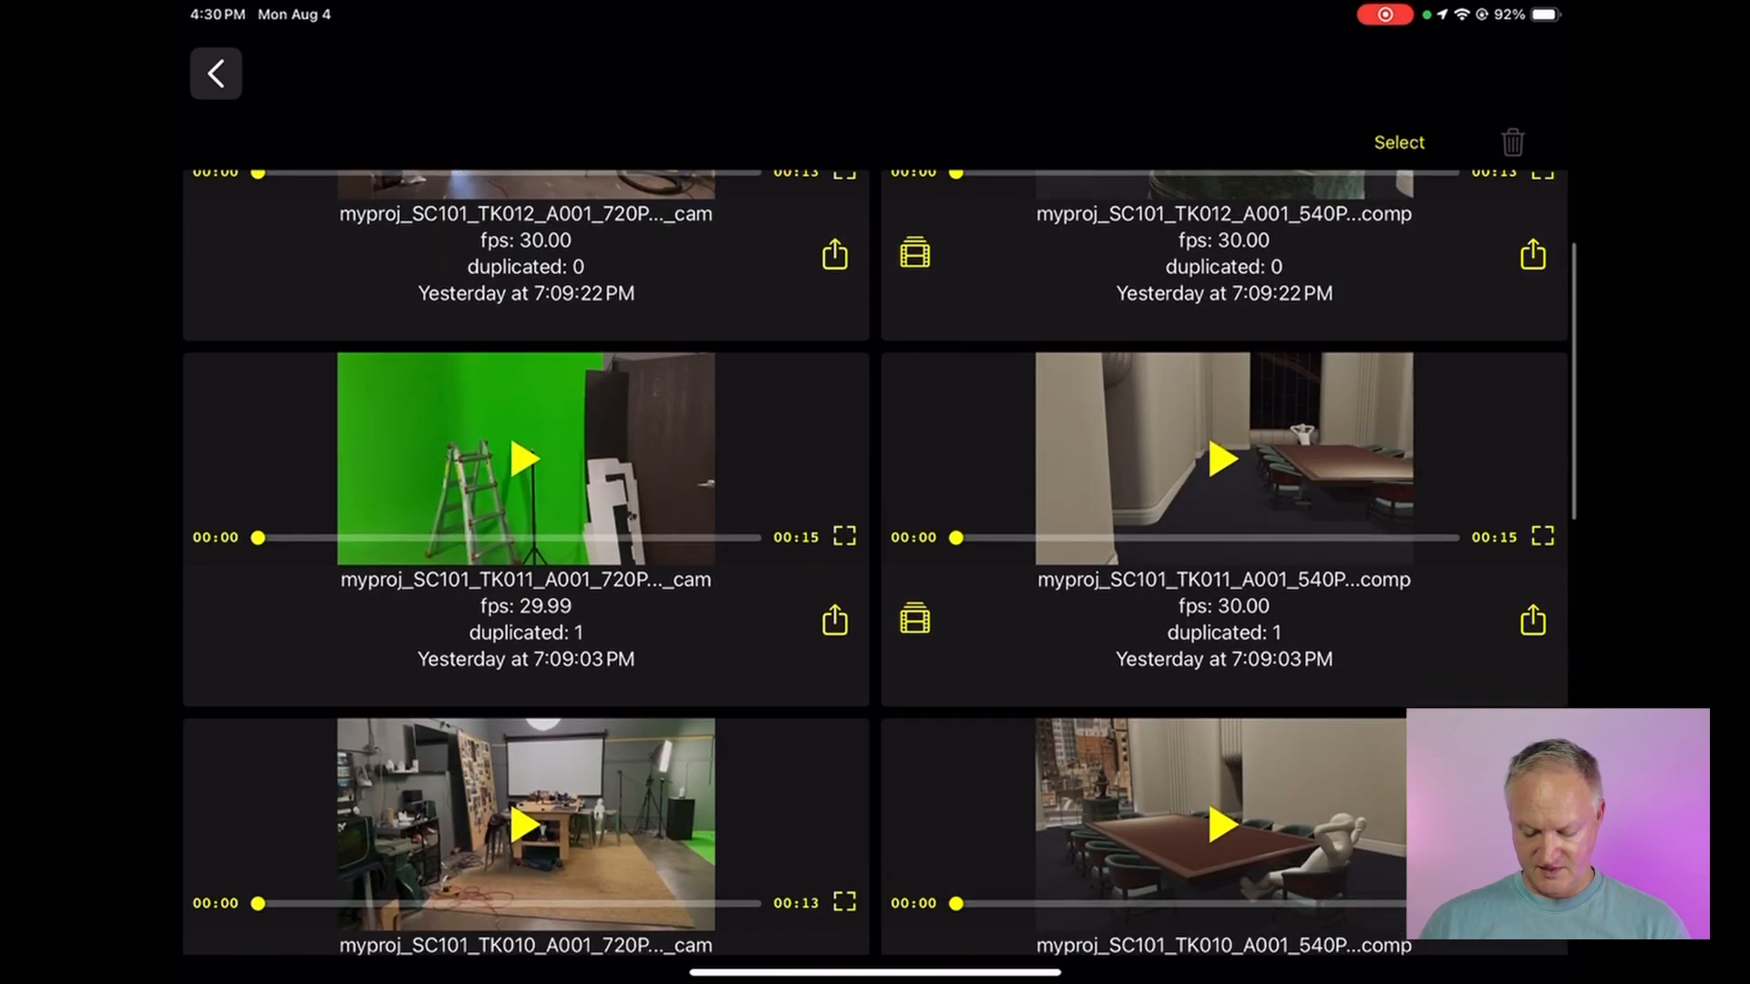
scroll(875, 547, "up", 3)
scroll(875, 547, "down", 5)
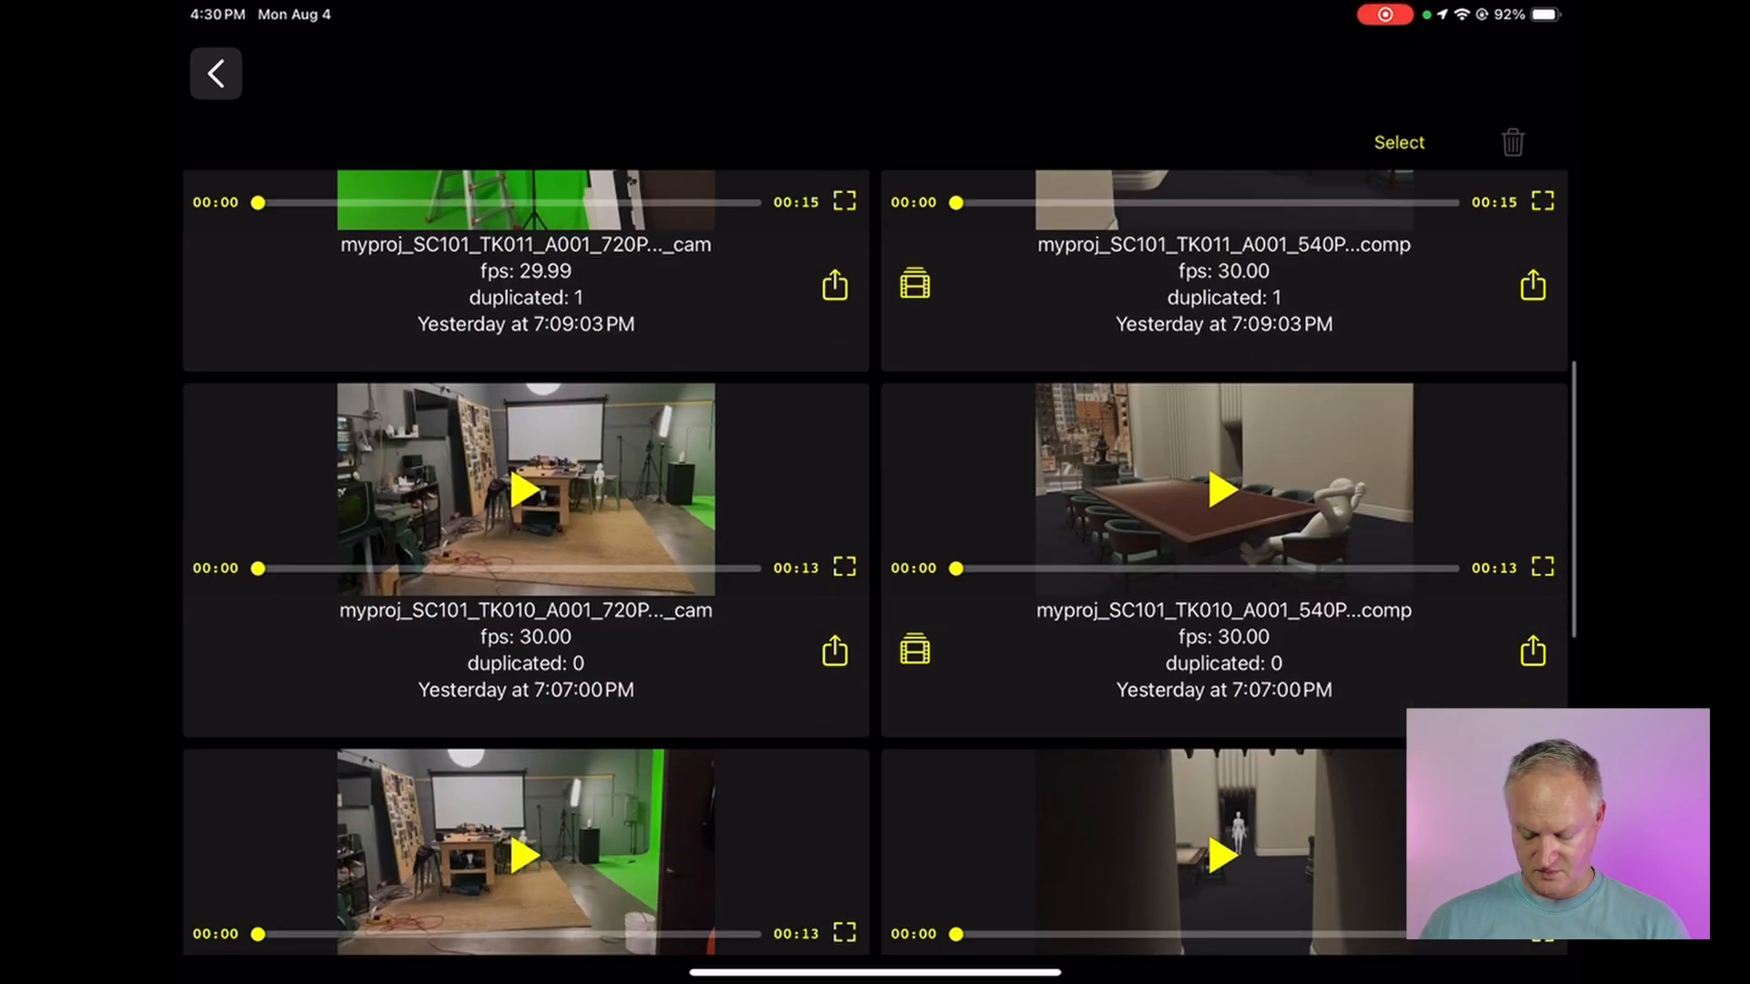
scroll(874, 547, "up", 3)
scroll(875, 547, "up", 3)
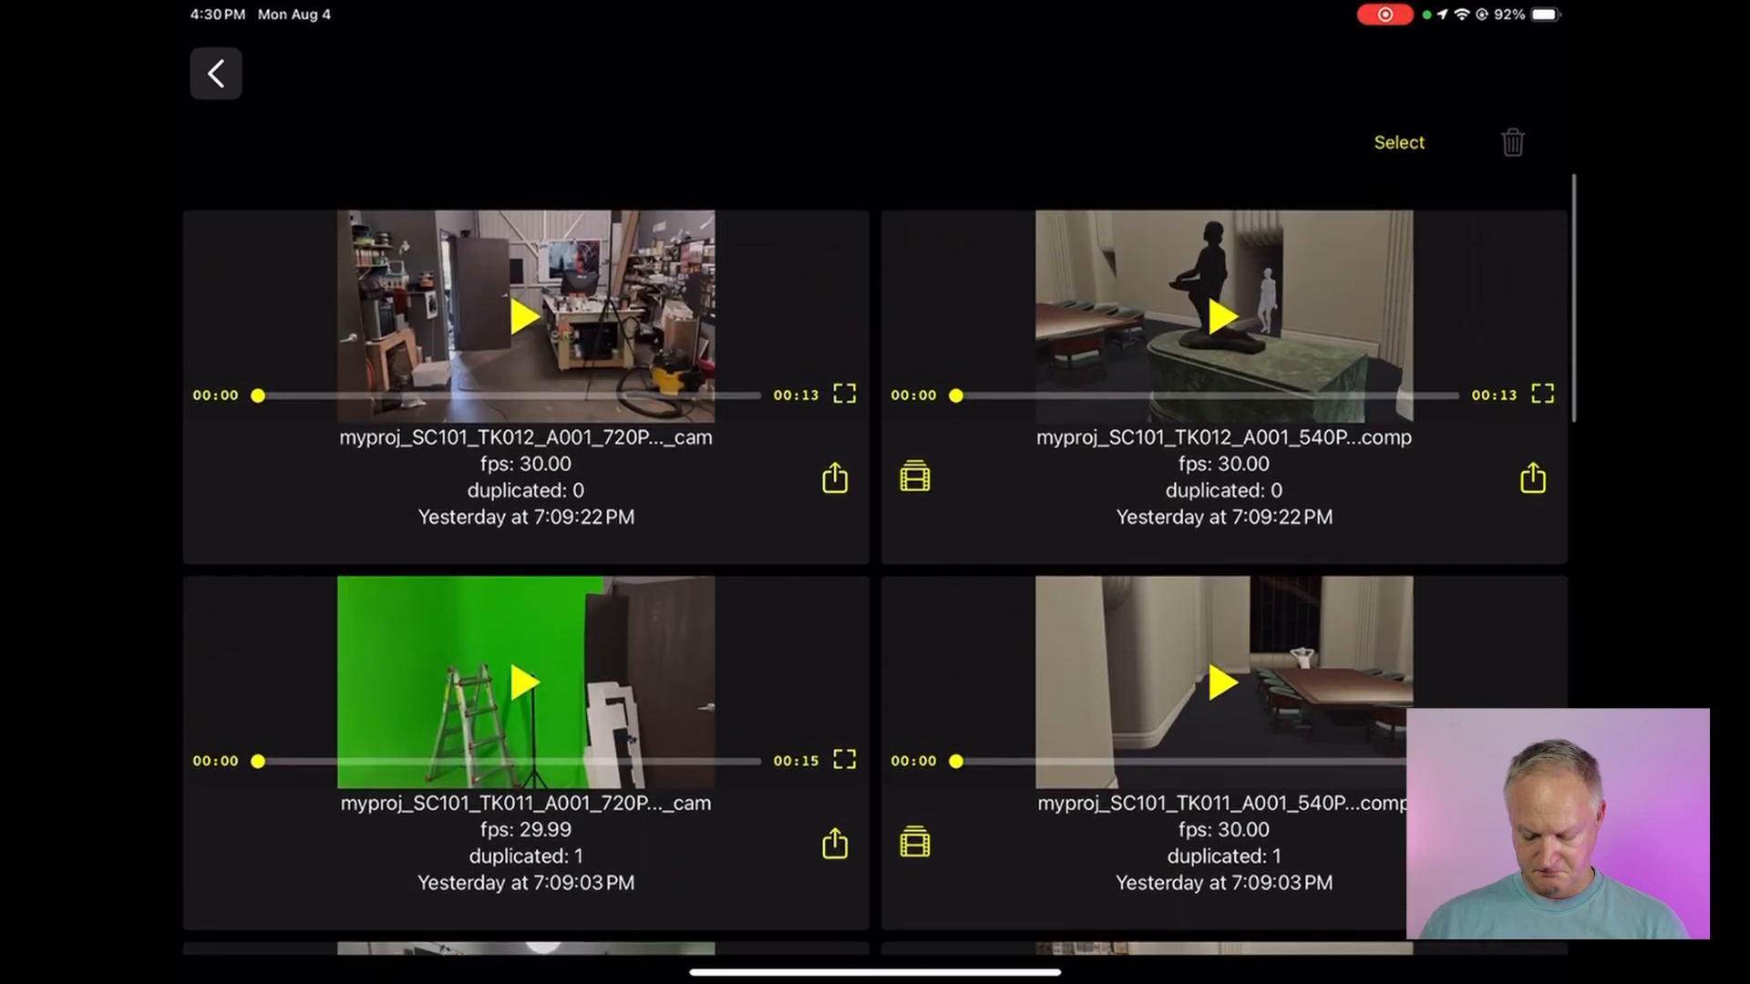
scroll(875, 547, "up", 2)
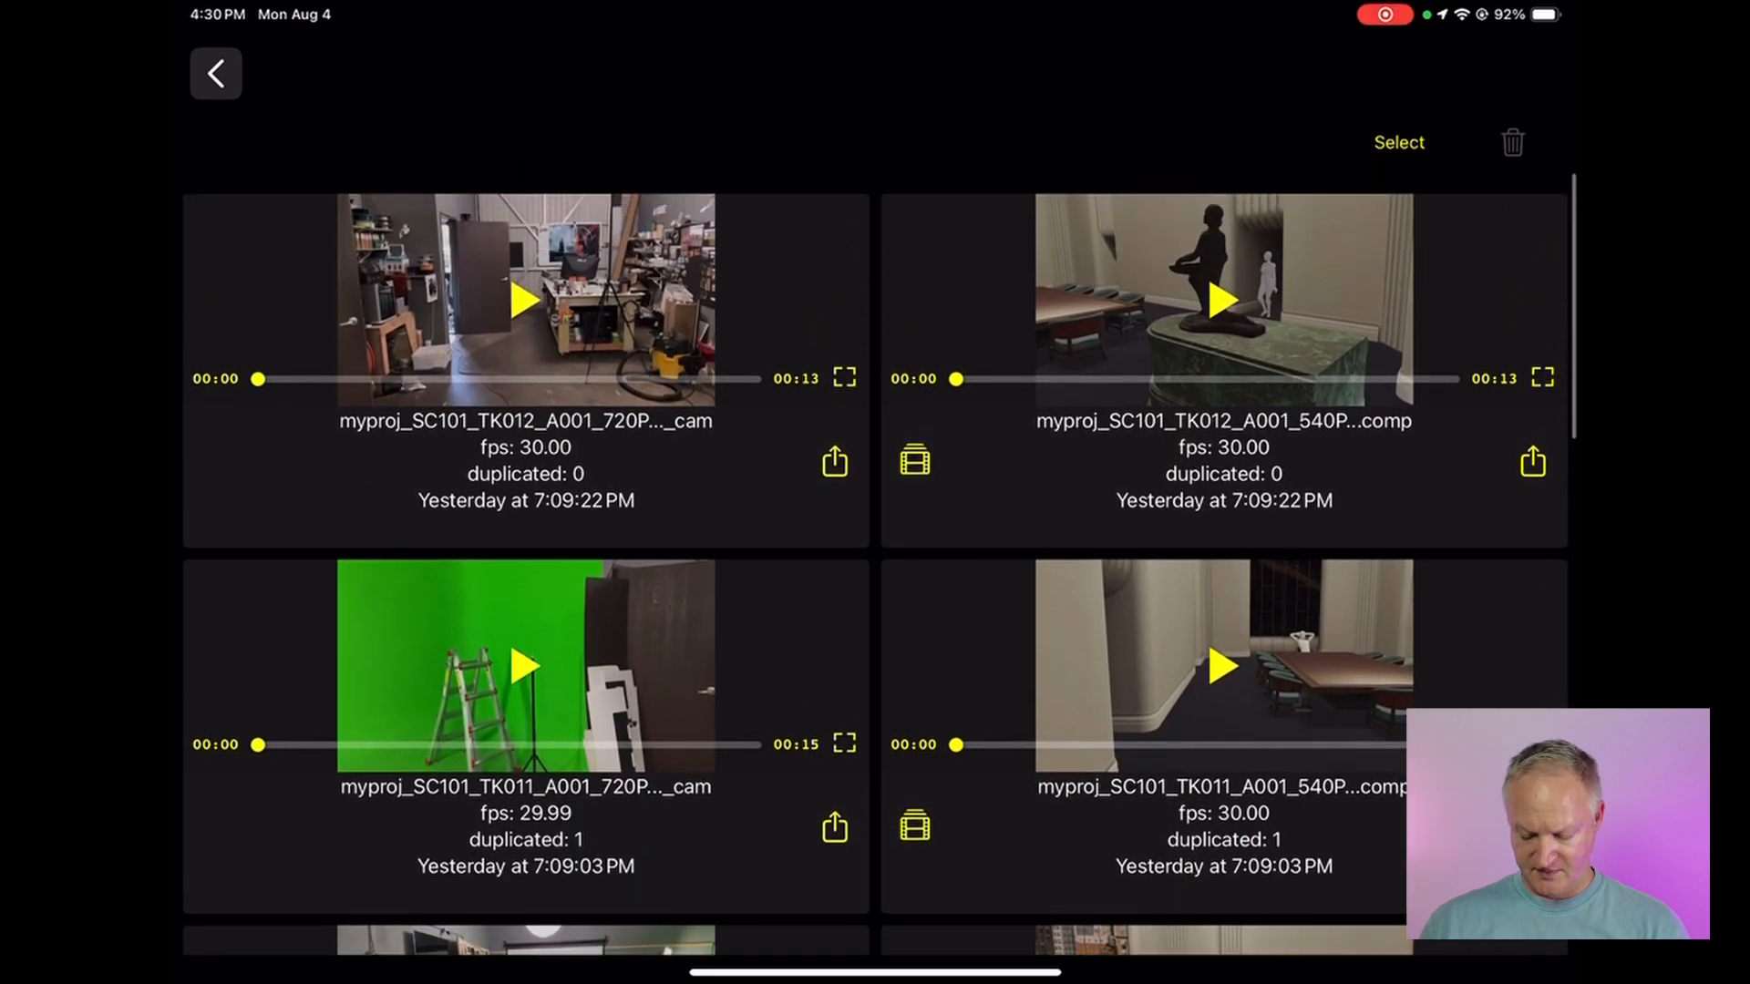
scroll(875, 546, "down", 5)
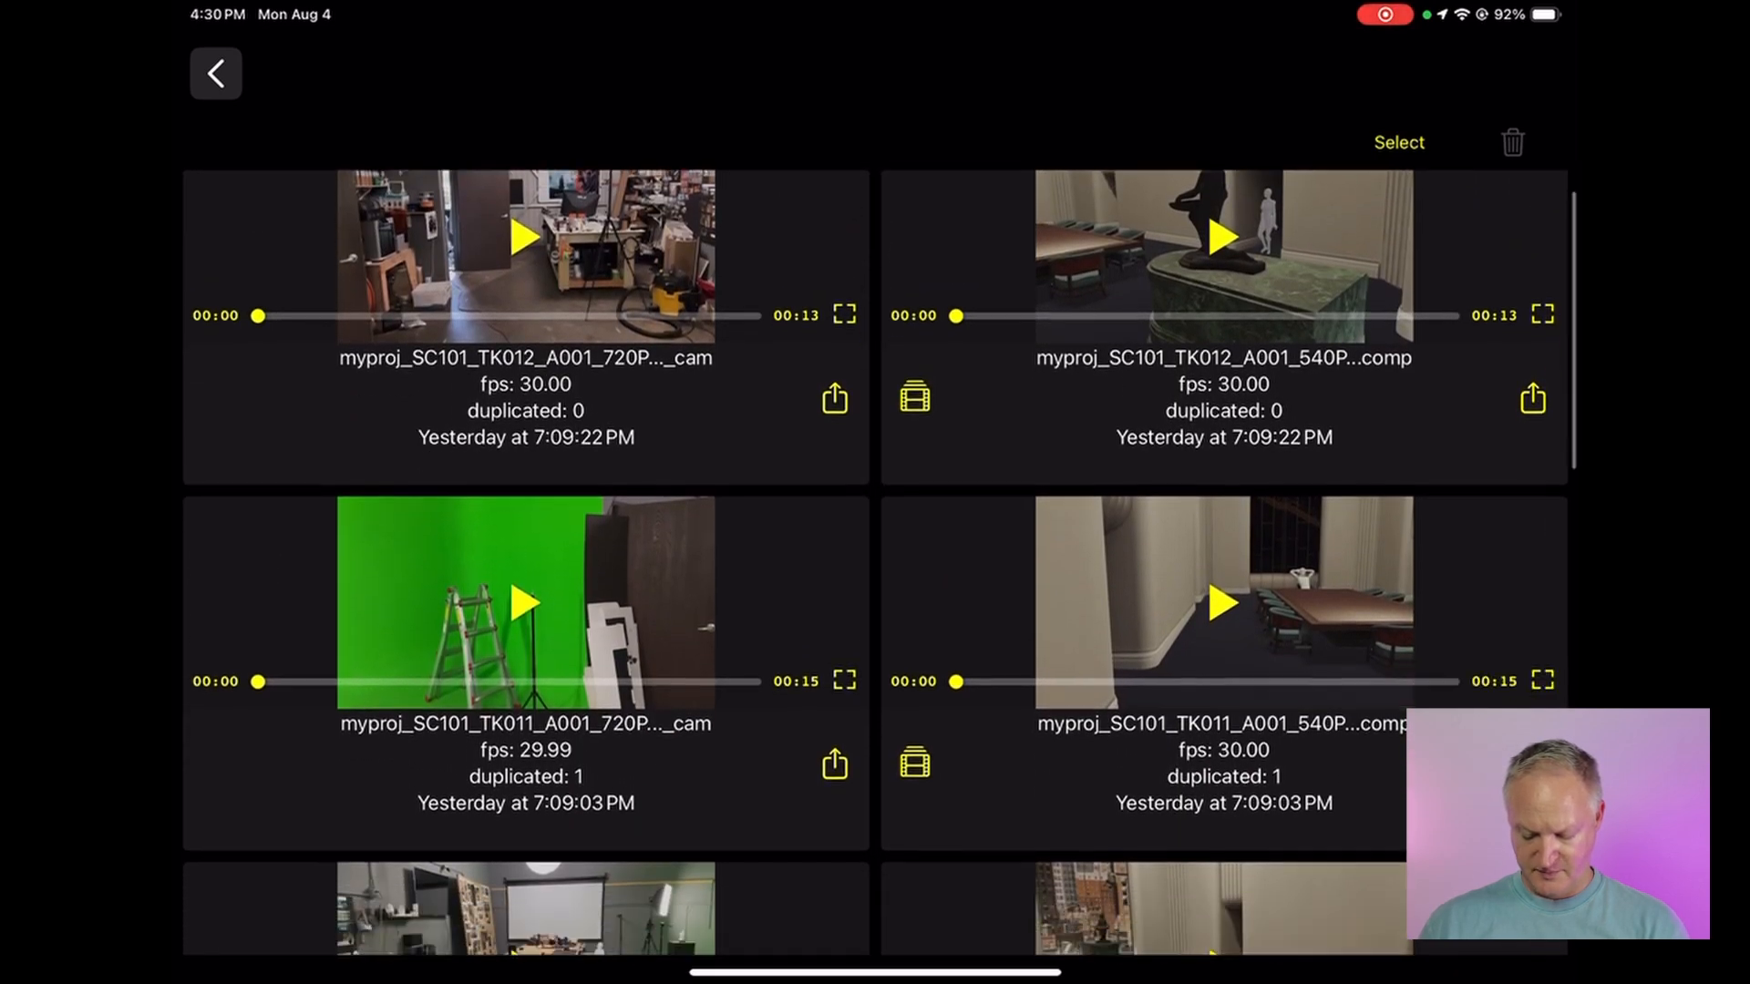
scroll(875, 547, "down", 1)
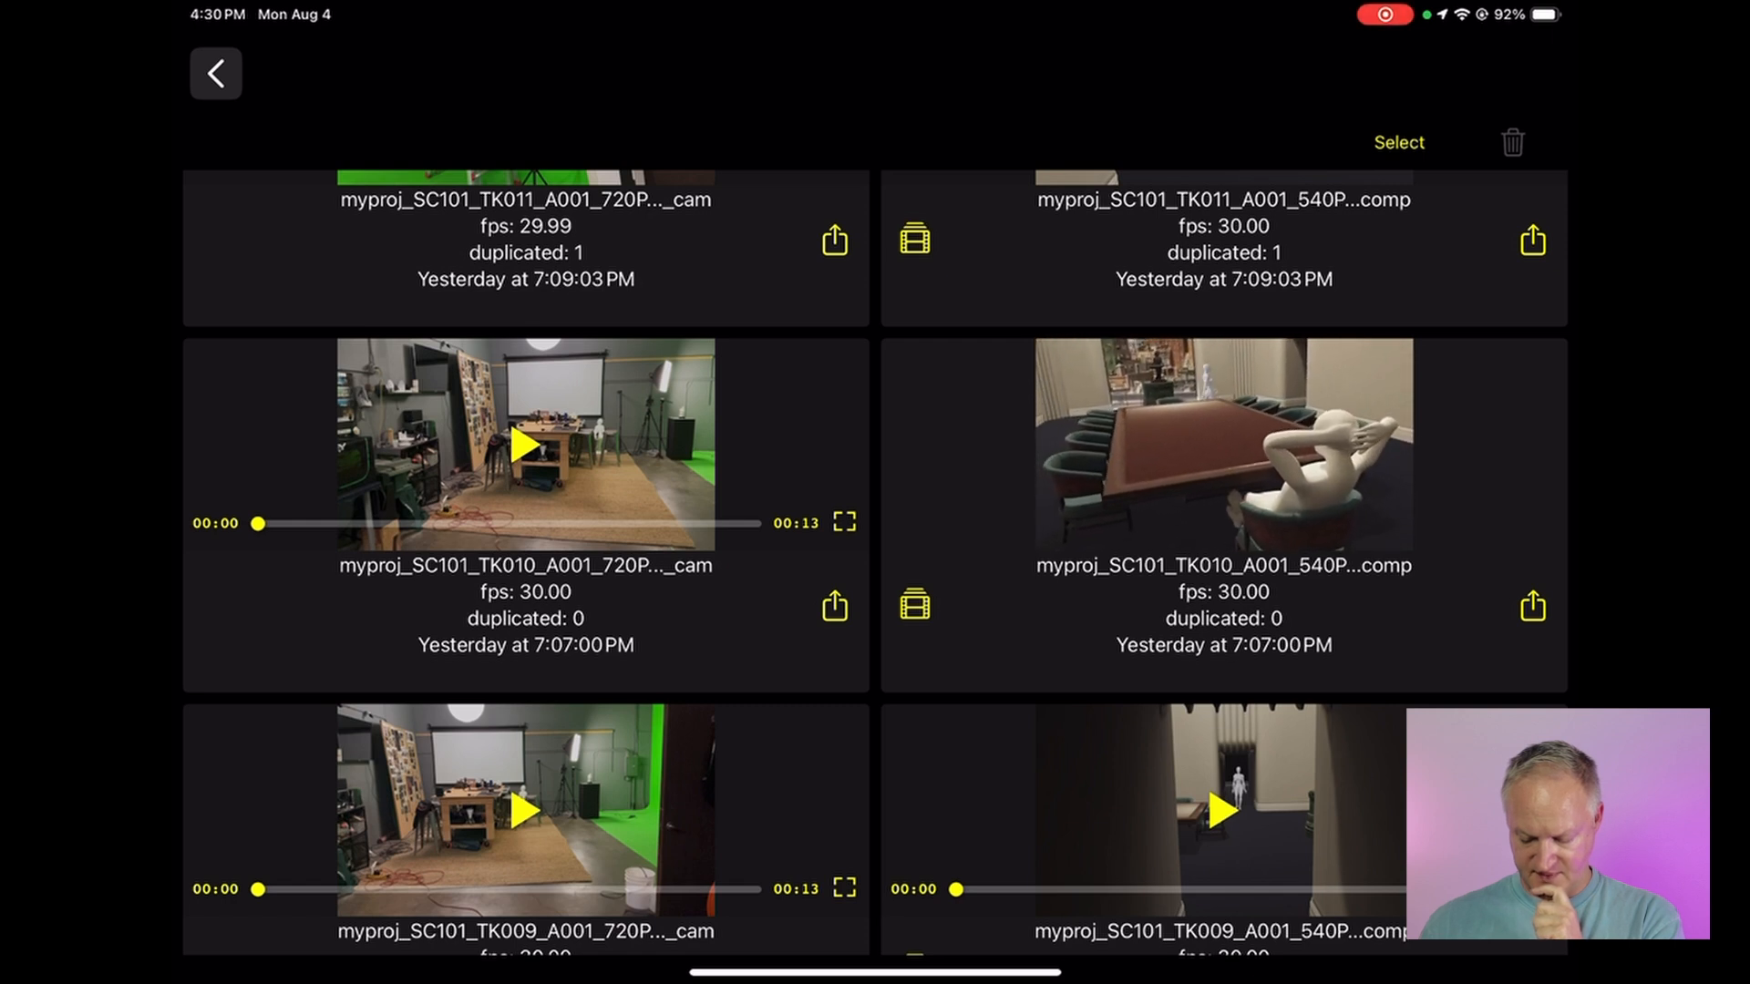
left_click(1224, 445)
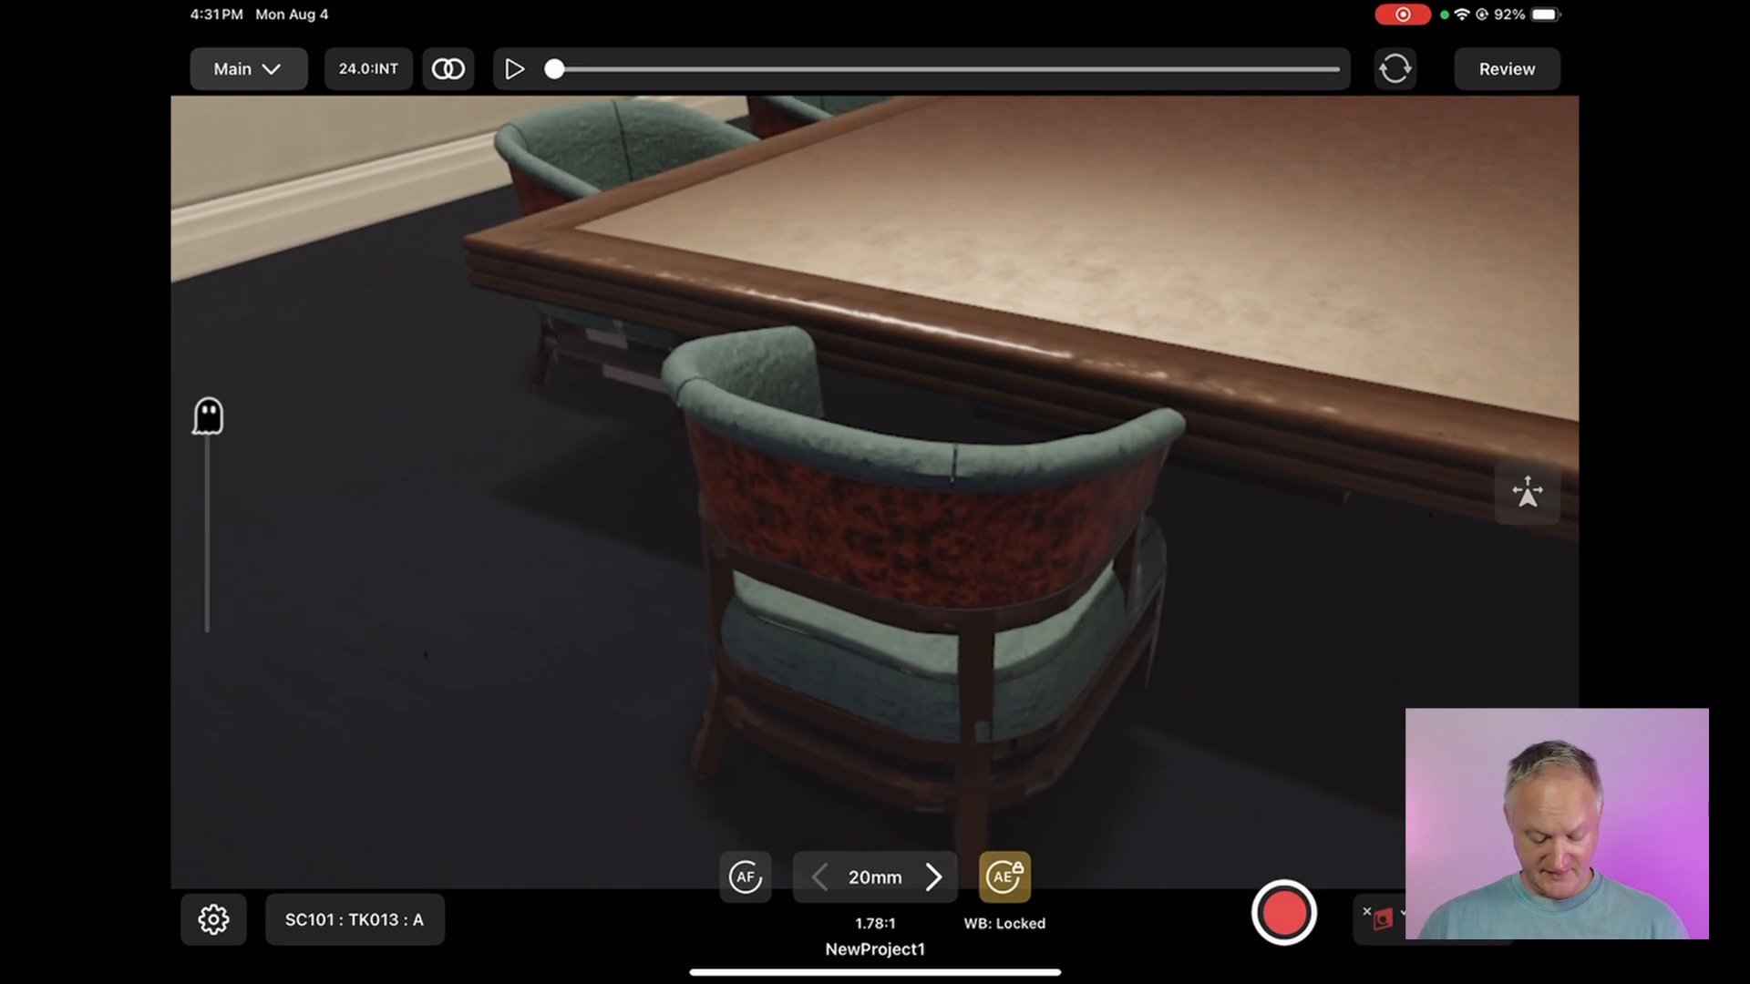
Check the scene and take numbering, and copy the iPad's web server link from the settings
left_click(354, 919)
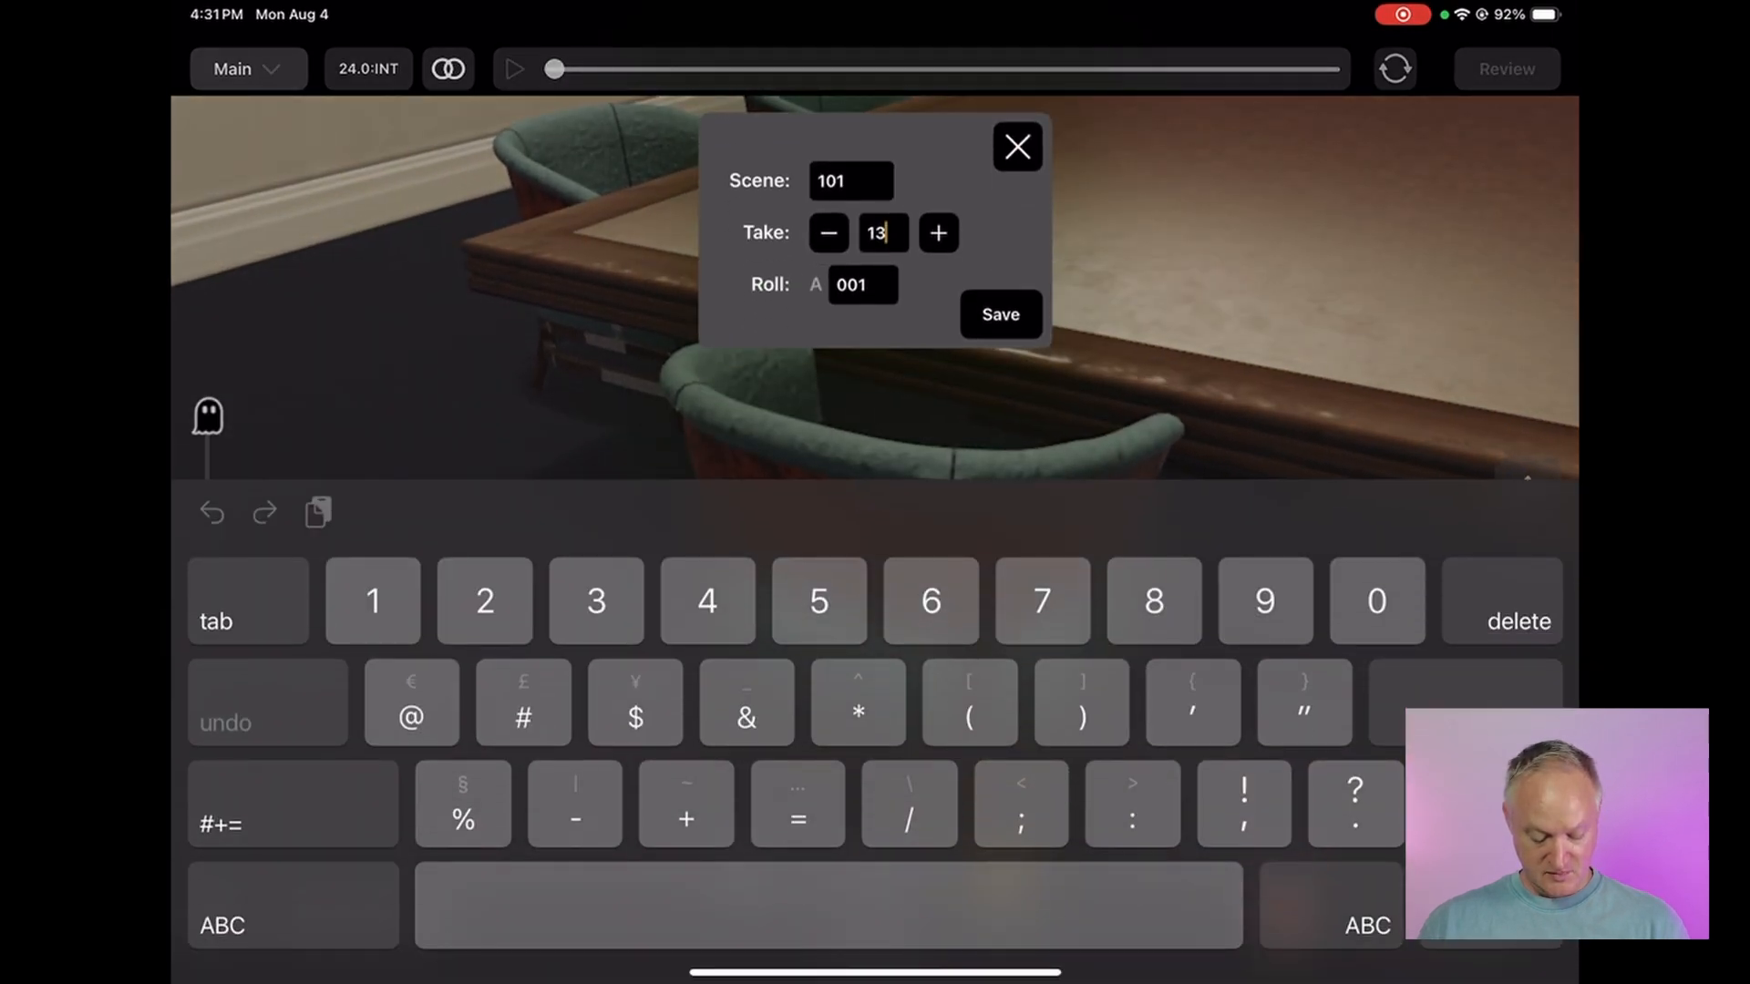
left_click(1018, 148)
left_click(213, 919)
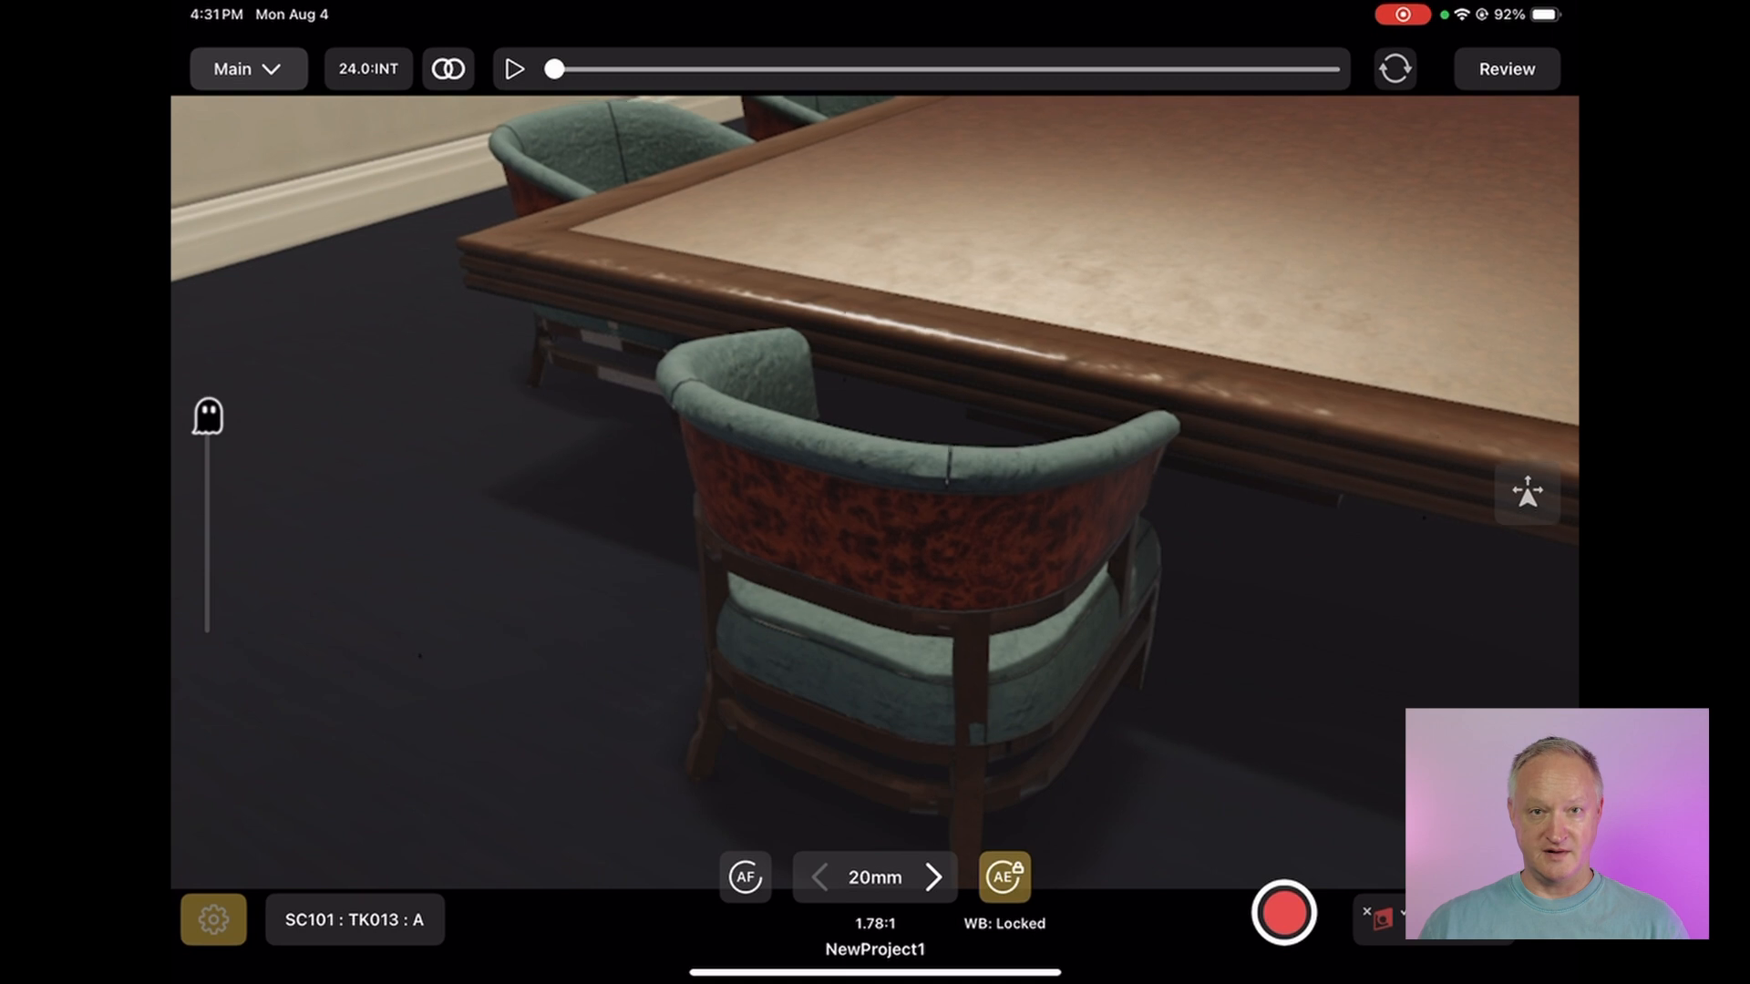
left_click(368, 861)
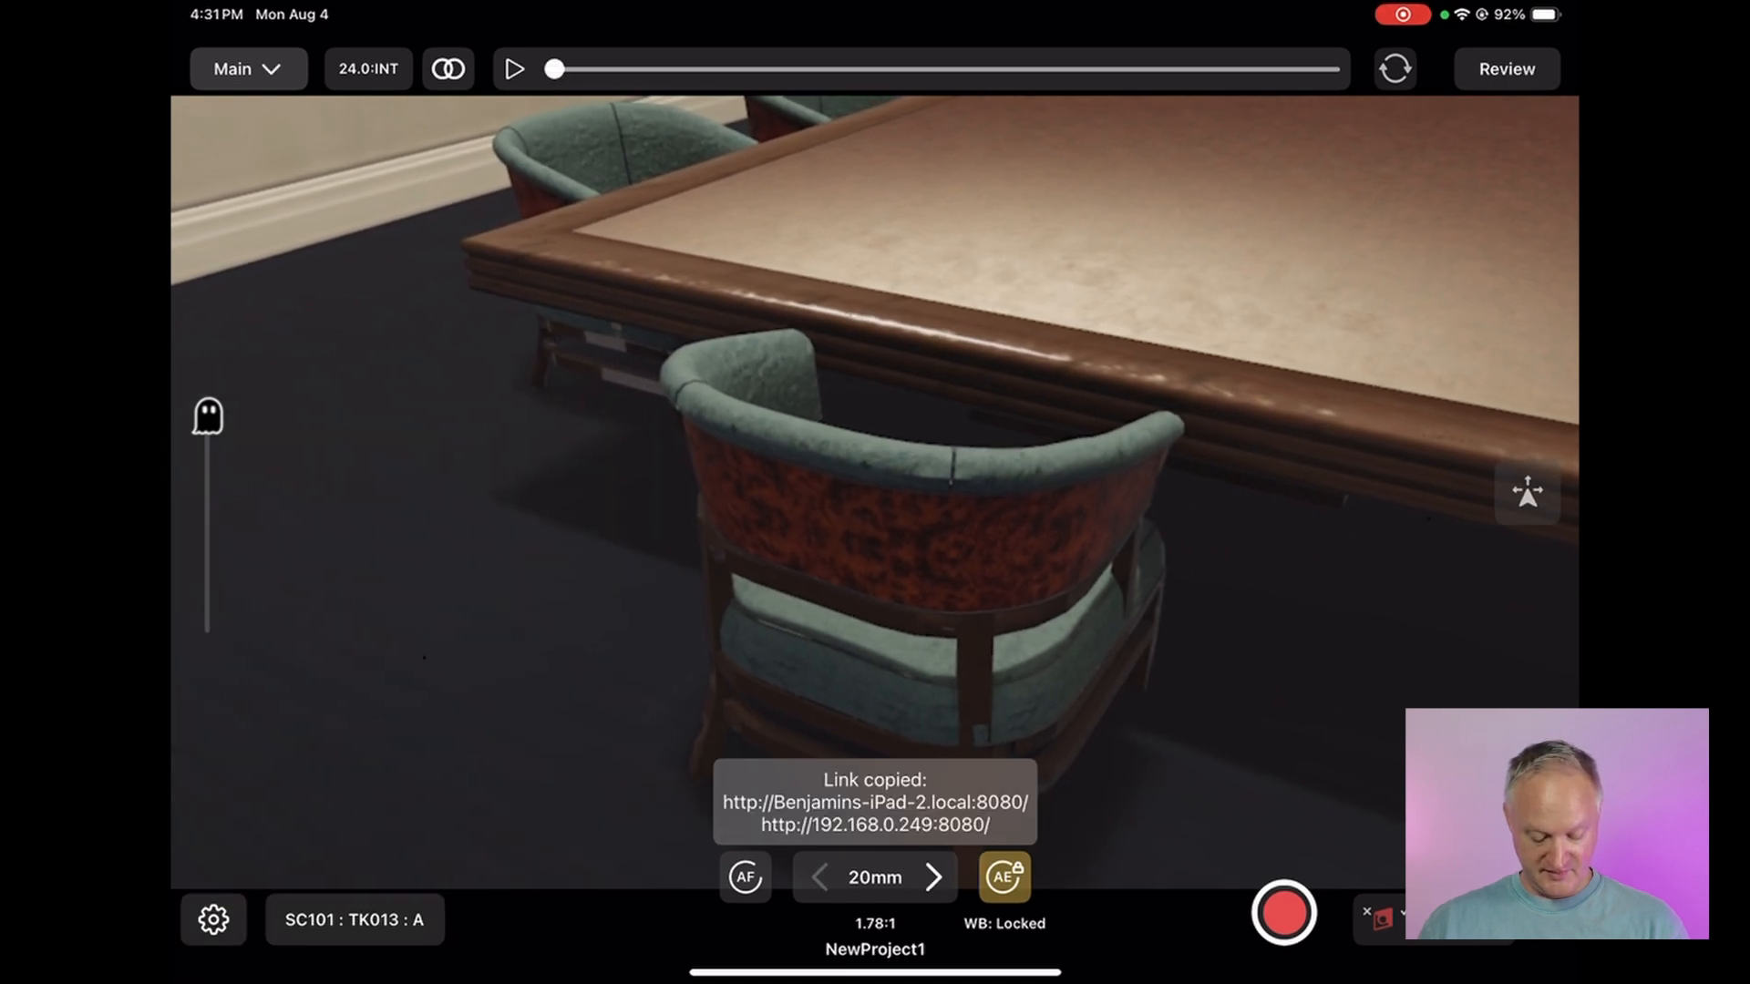
left_click(213, 919)
left_click(214, 920)
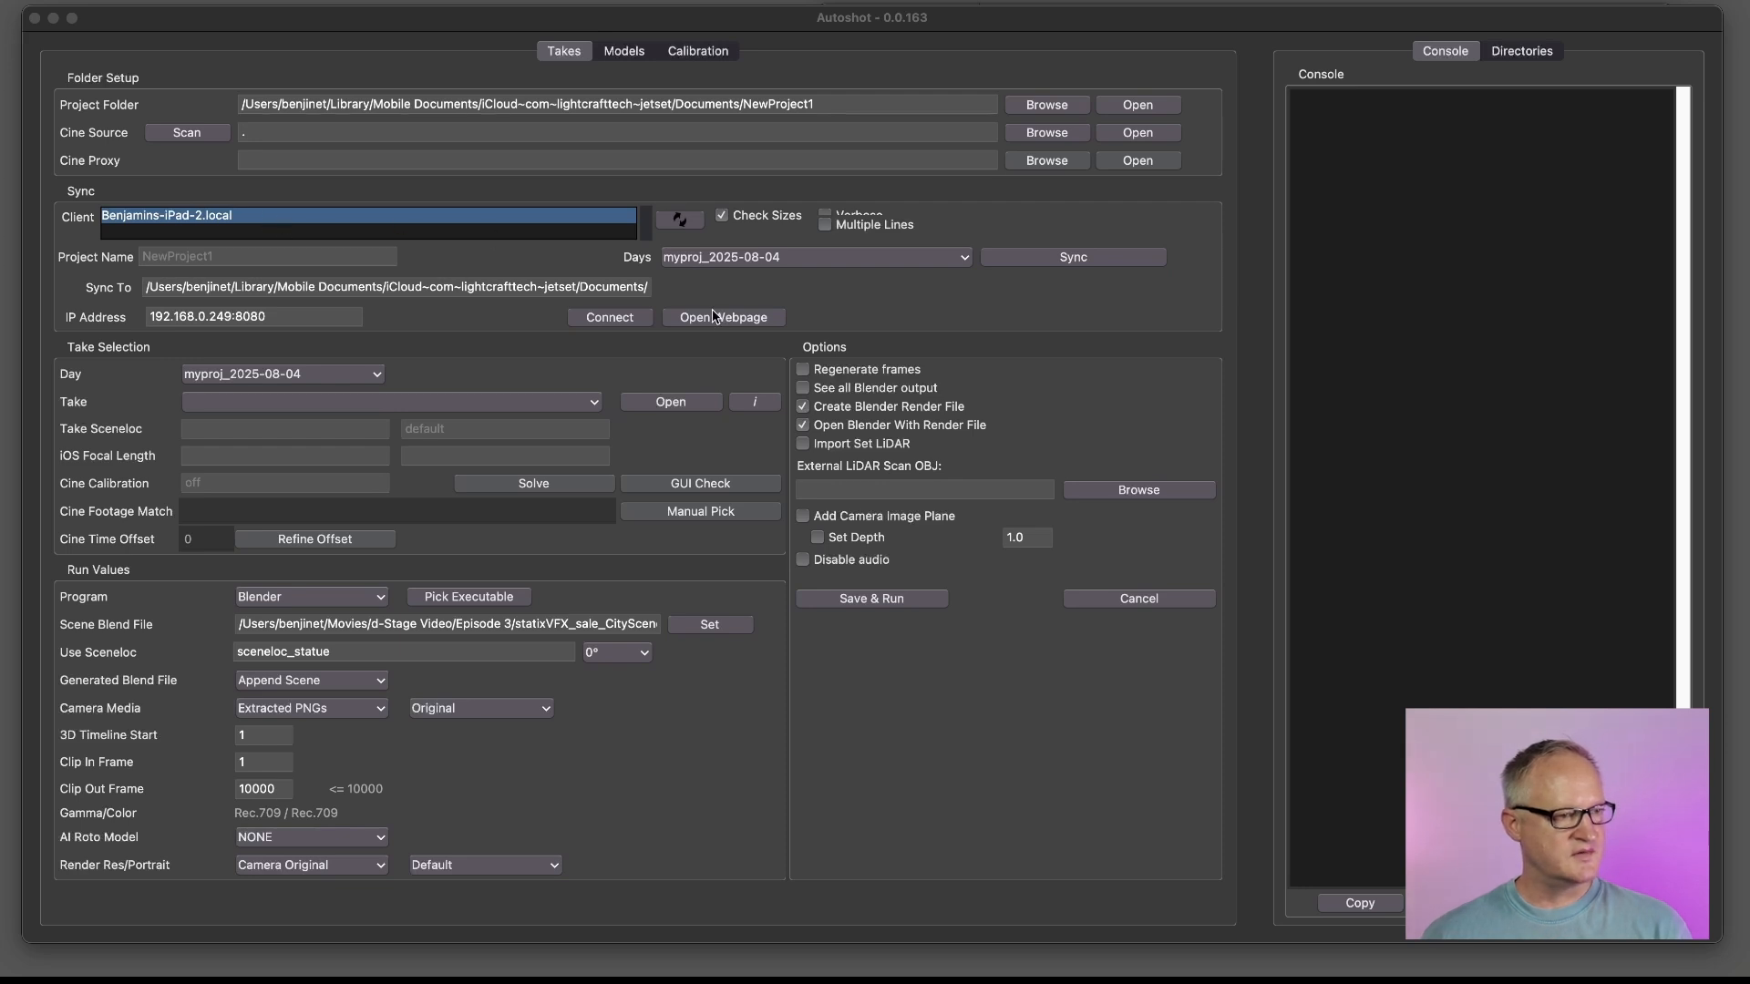
In Autoshot, set both the sync day and the take selection day to myproj_2025-08-03, and sync the footage
left_click(716, 261)
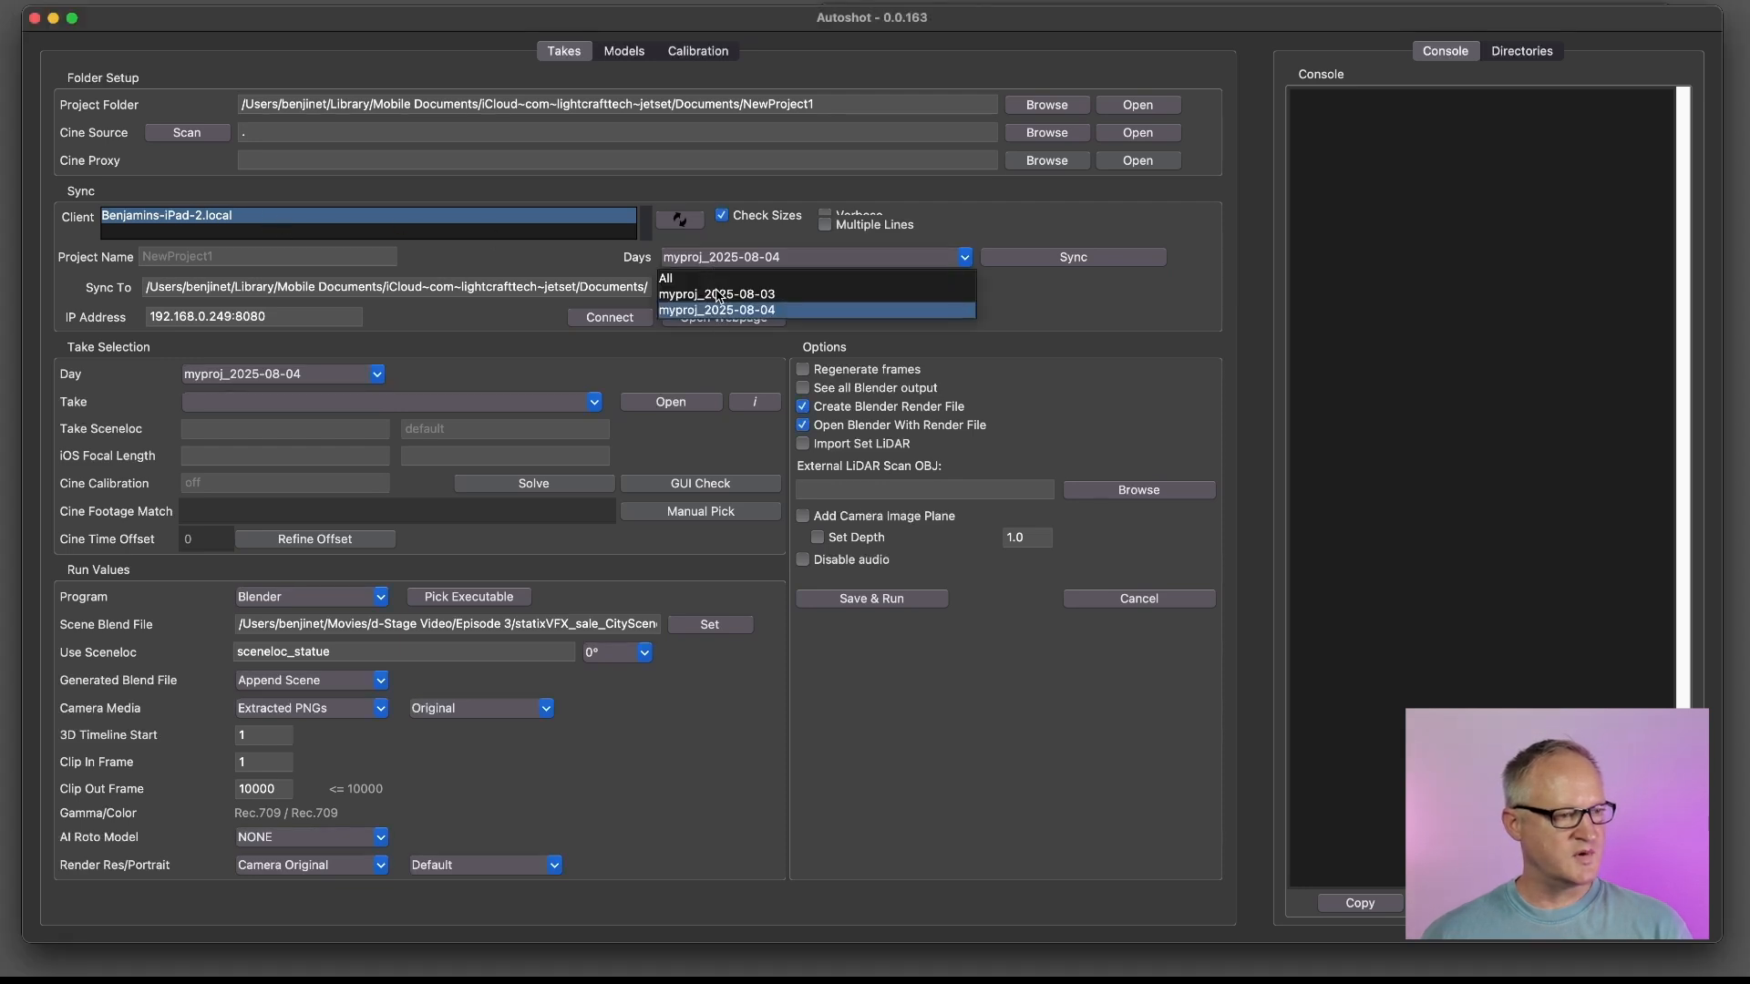
left_click(716, 294)
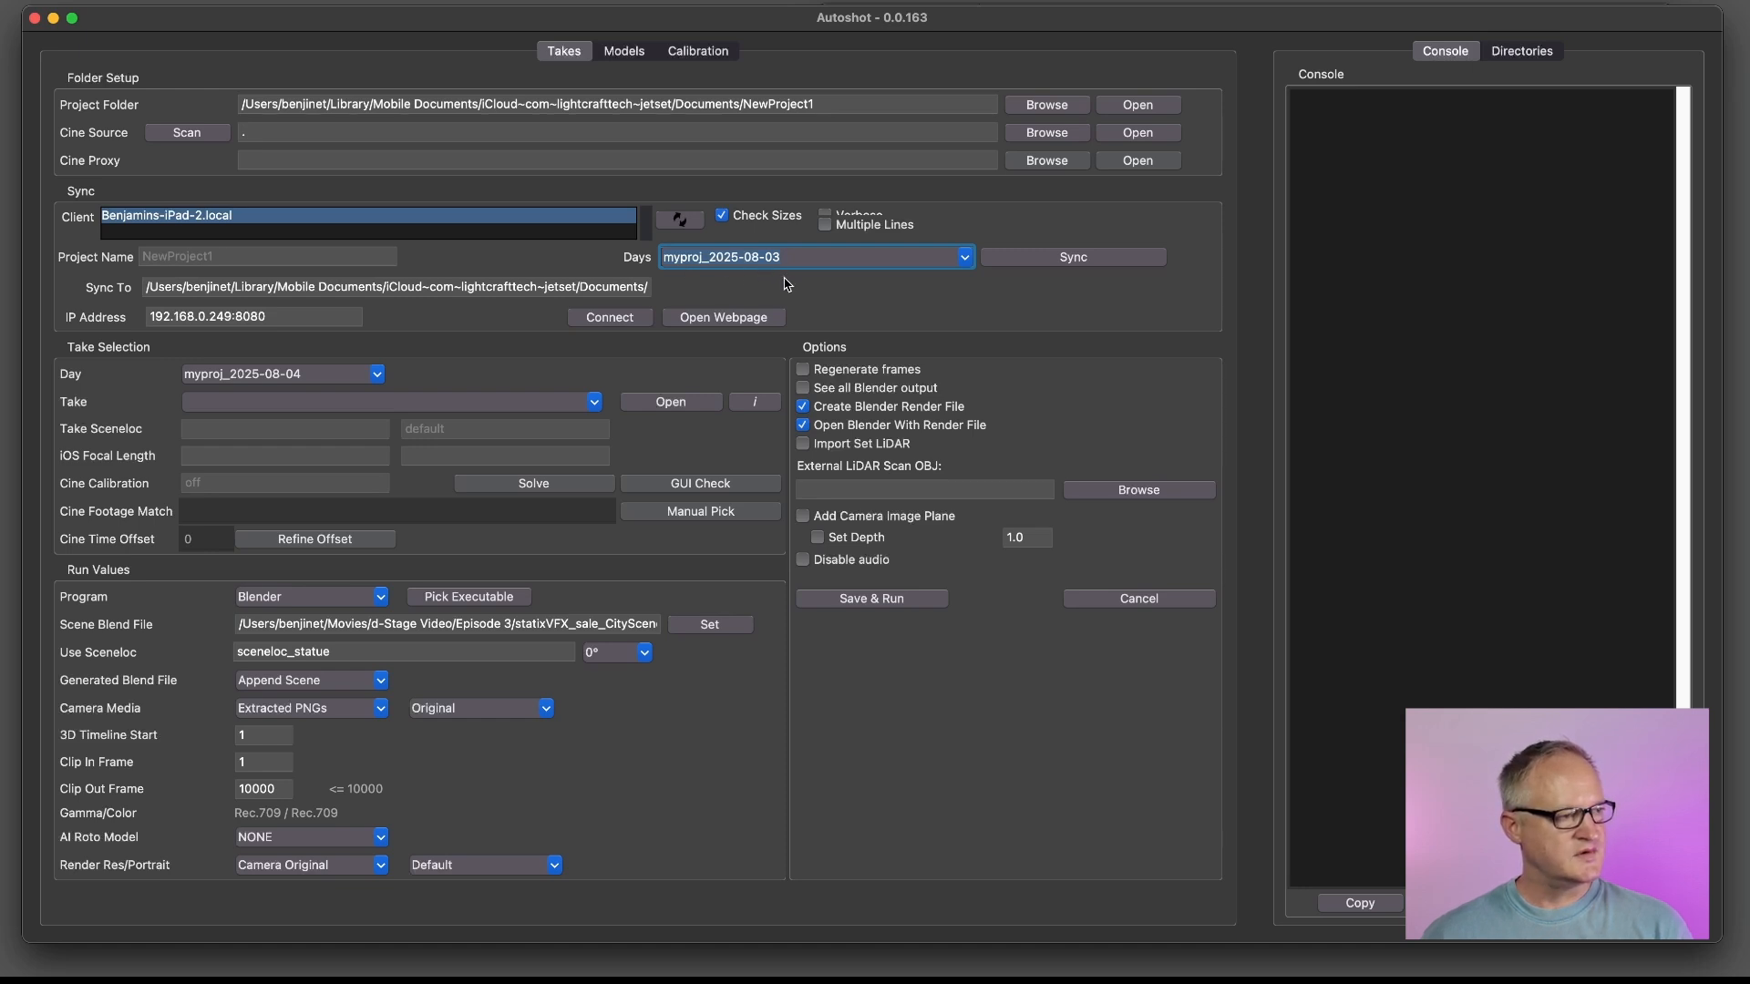
left_click(246, 316)
left_click_drag(247, 317, 140, 311)
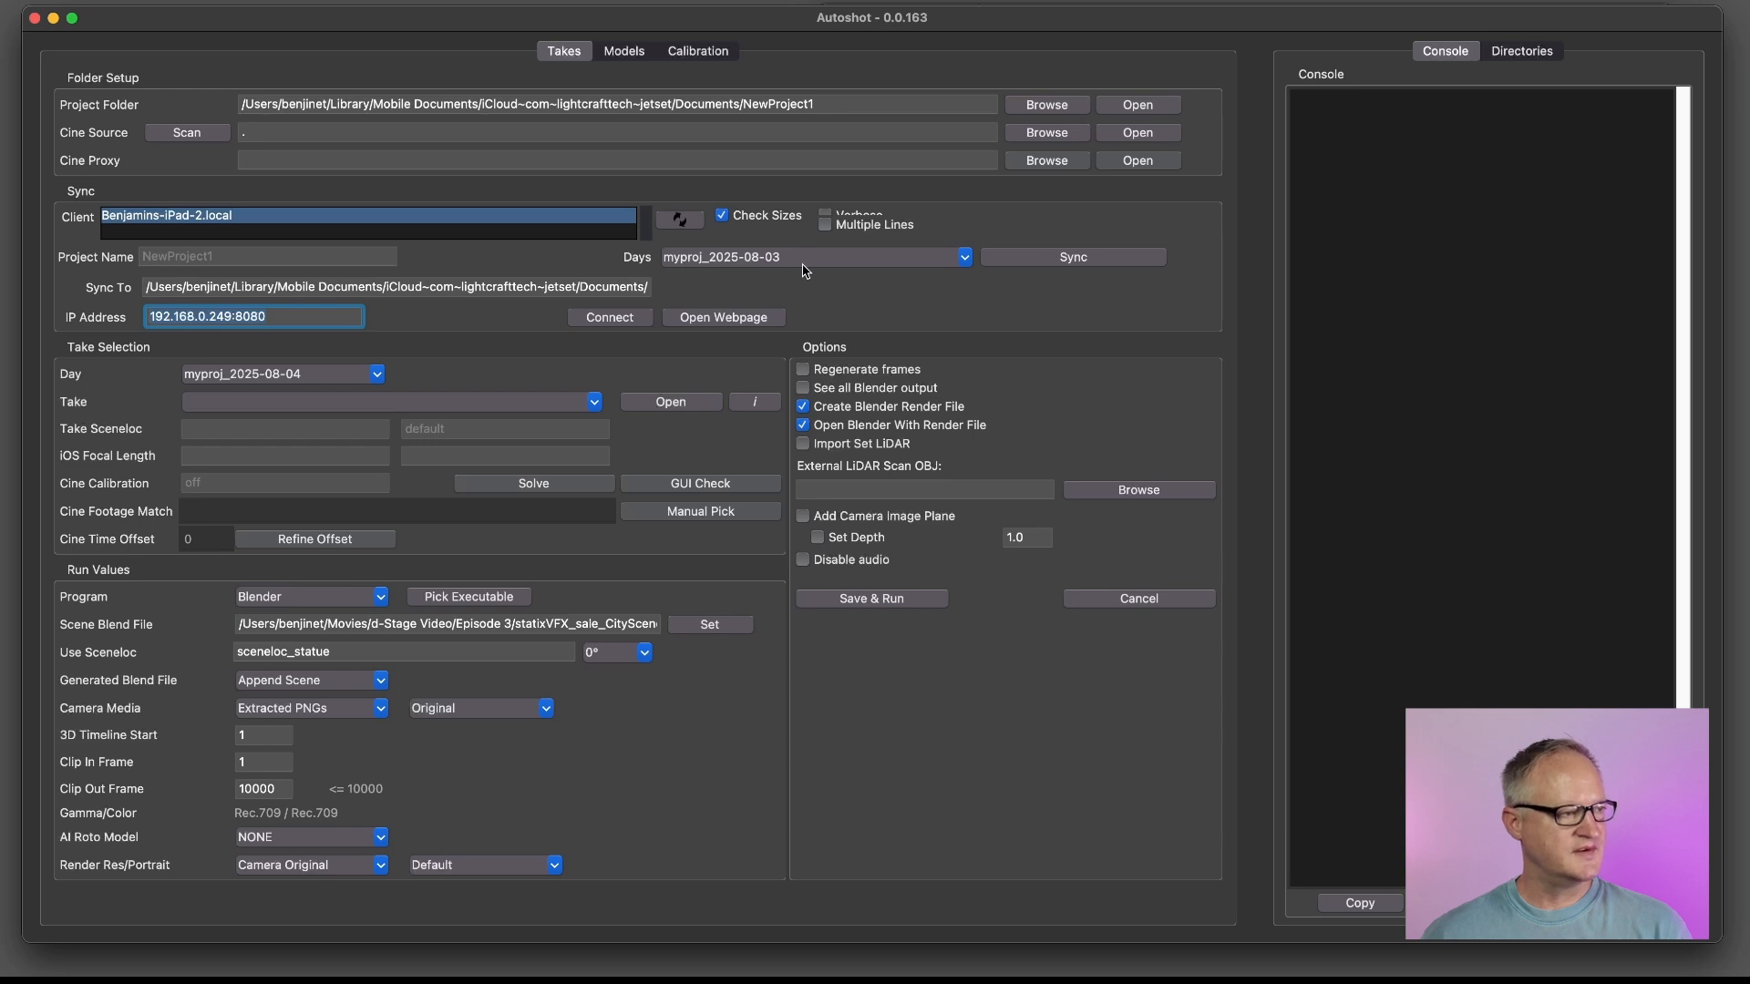
left_click(306, 378)
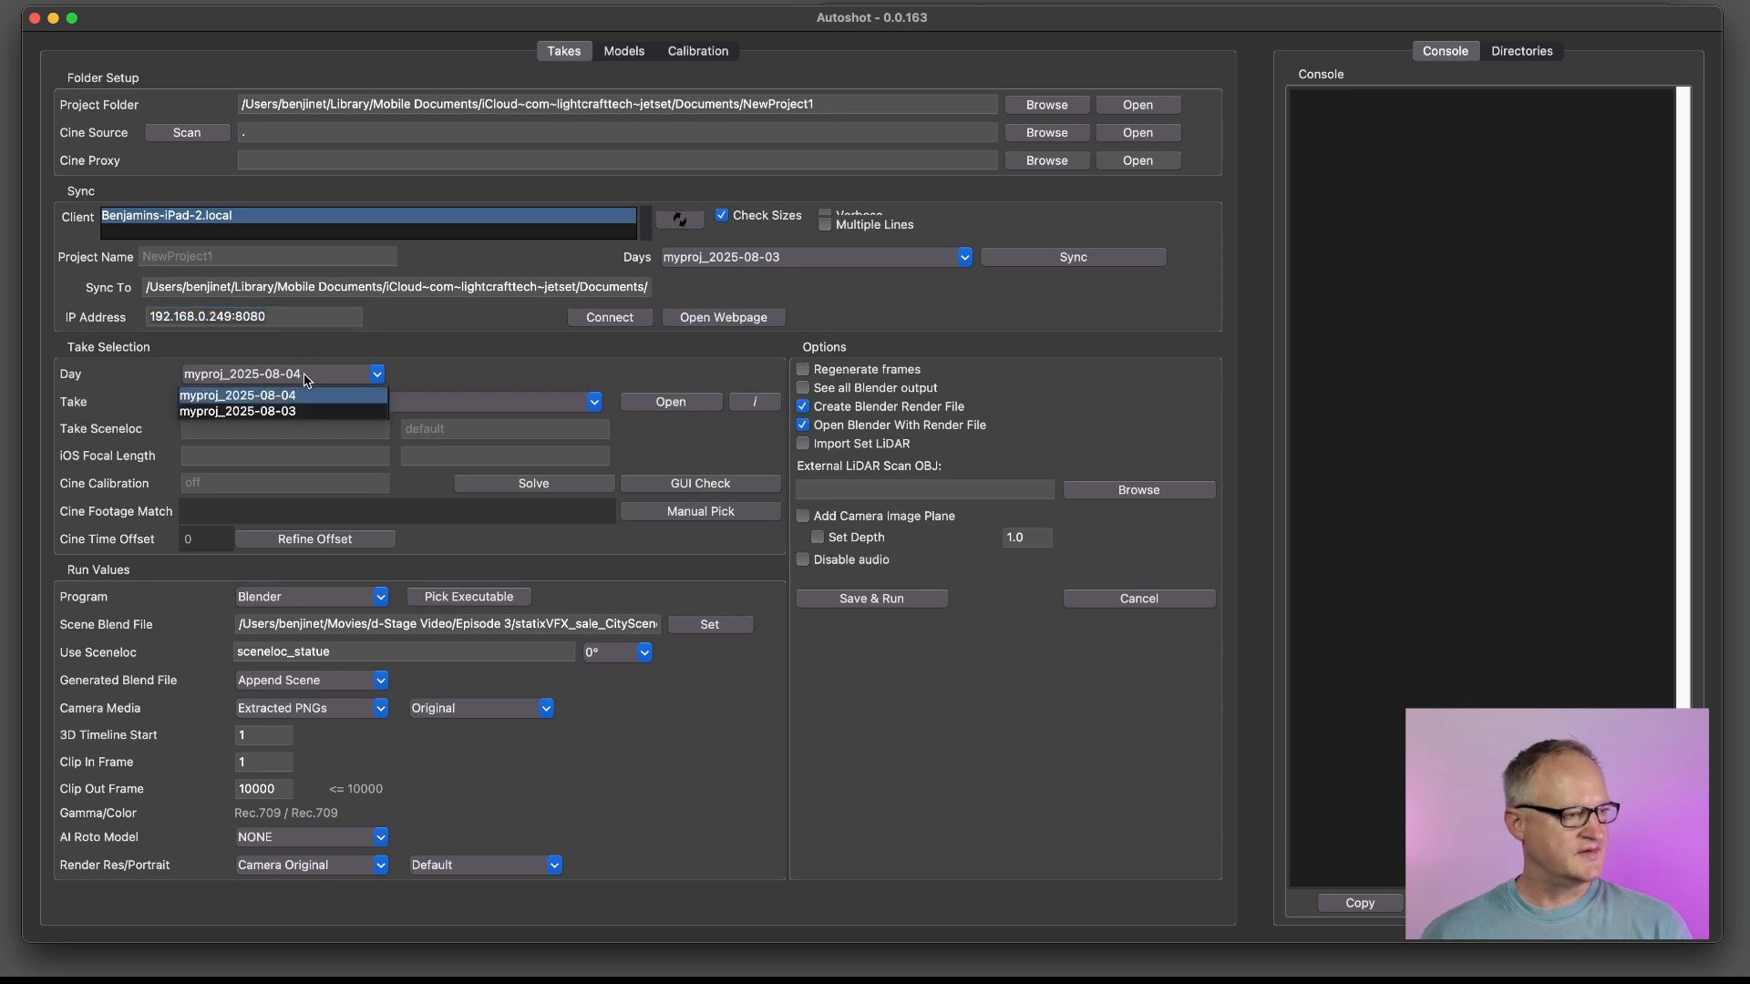
left_click(303, 411)
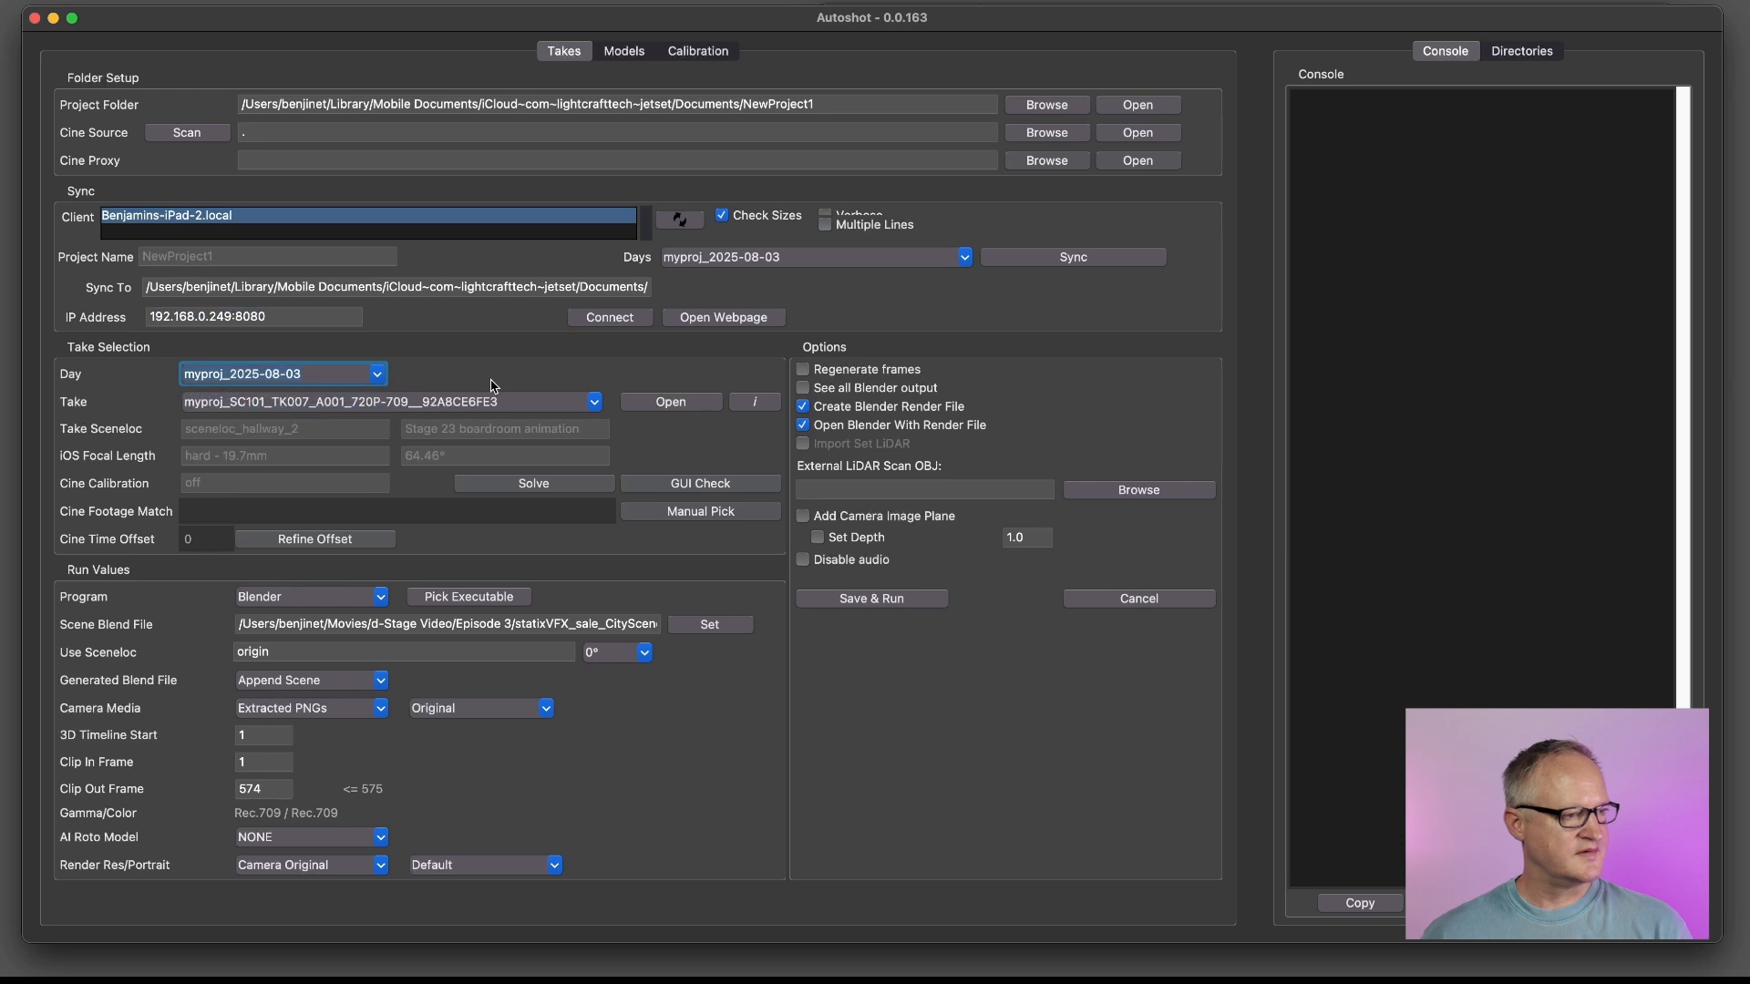
left_click(1059, 264)
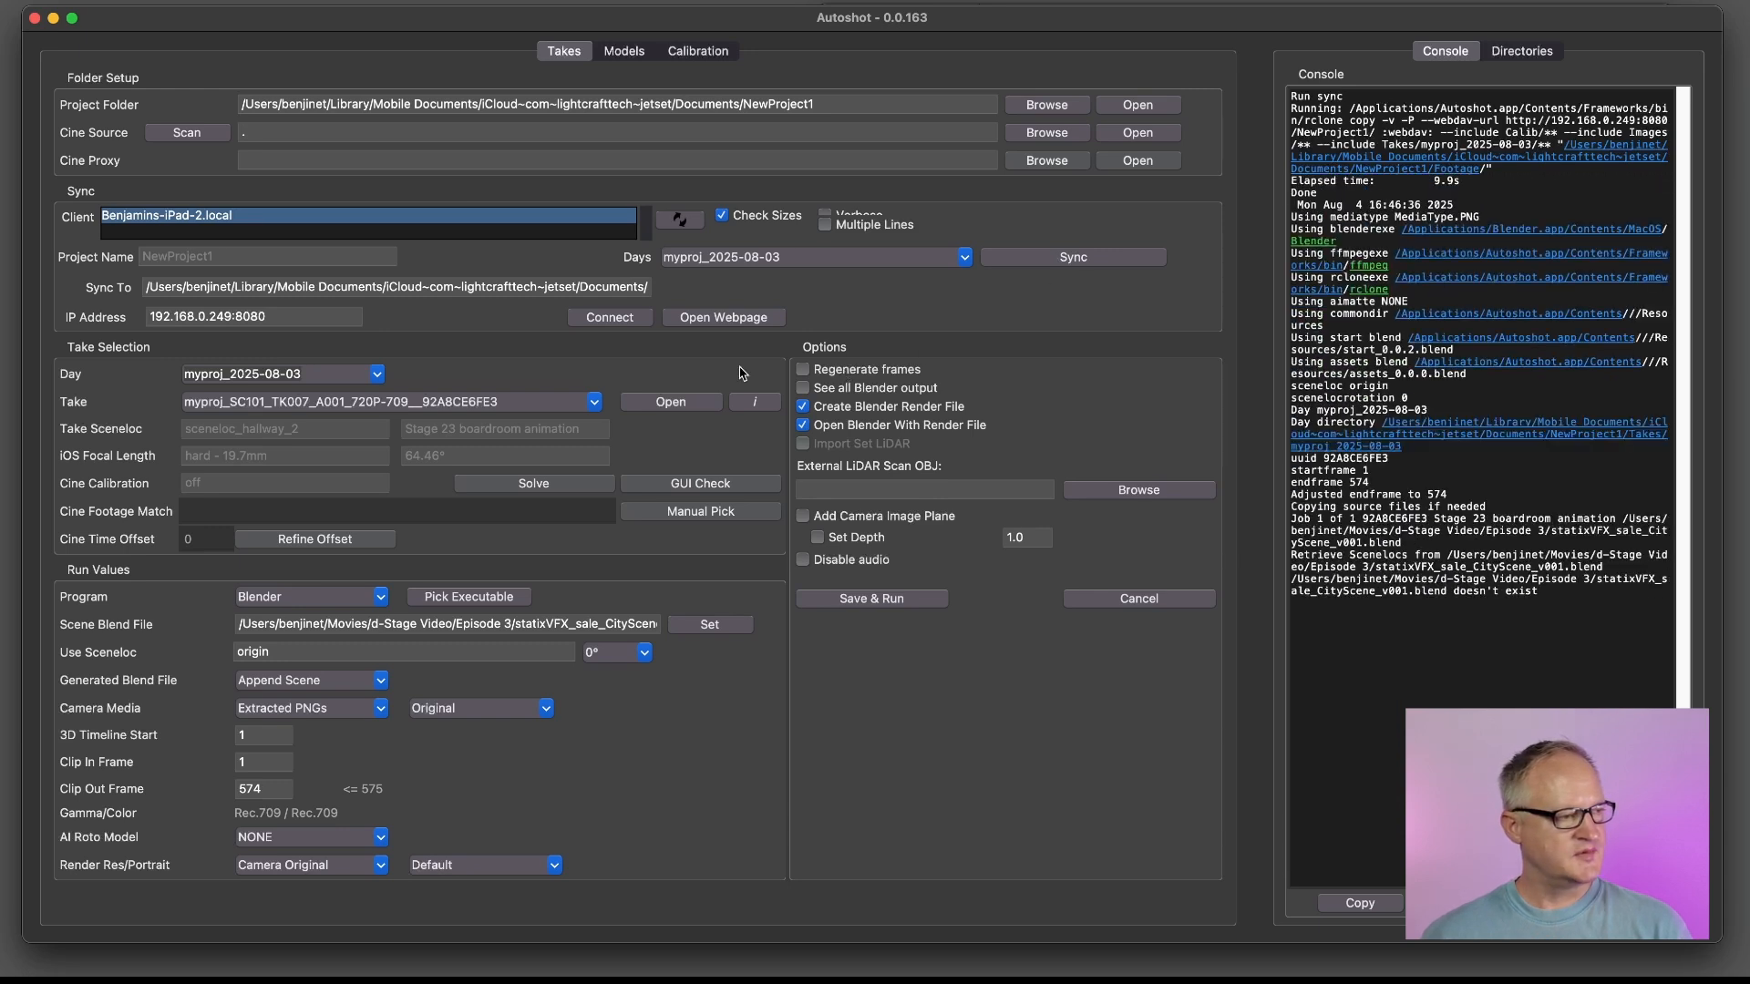
Select take myproj_SC101_TK010_A001_720P-709__68E3035E76 from day myproj_2025-08-03
left_click(296, 375)
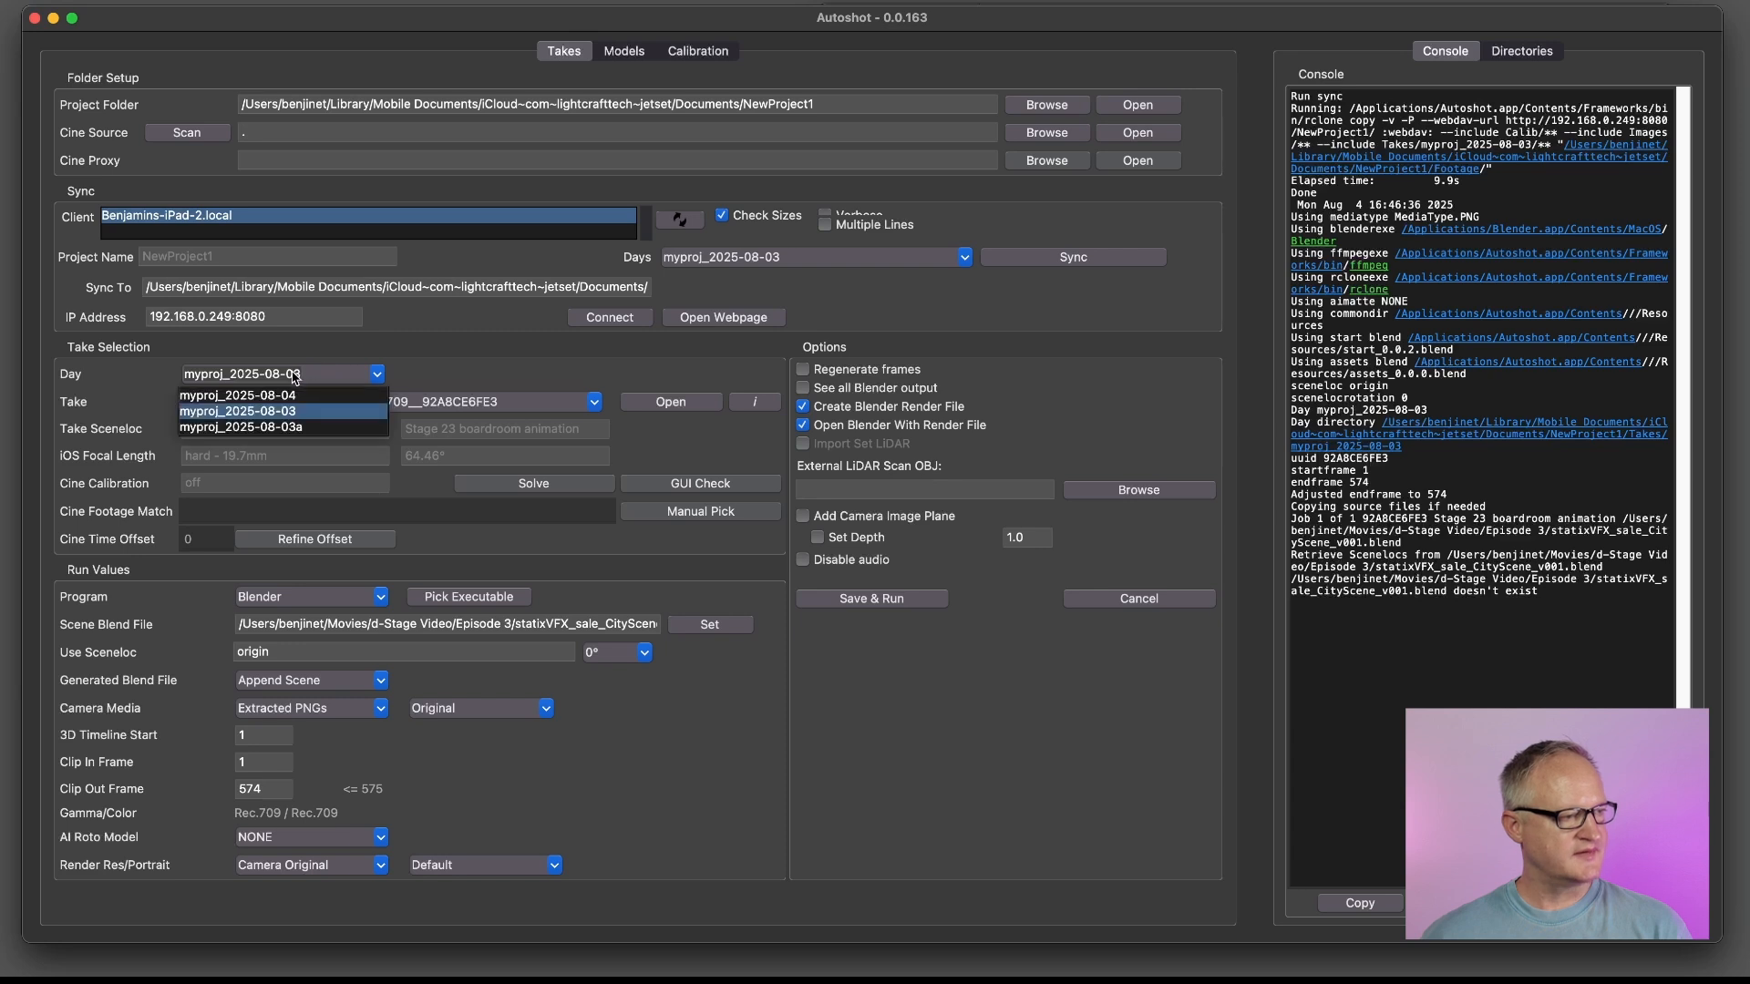
left_click(296, 376)
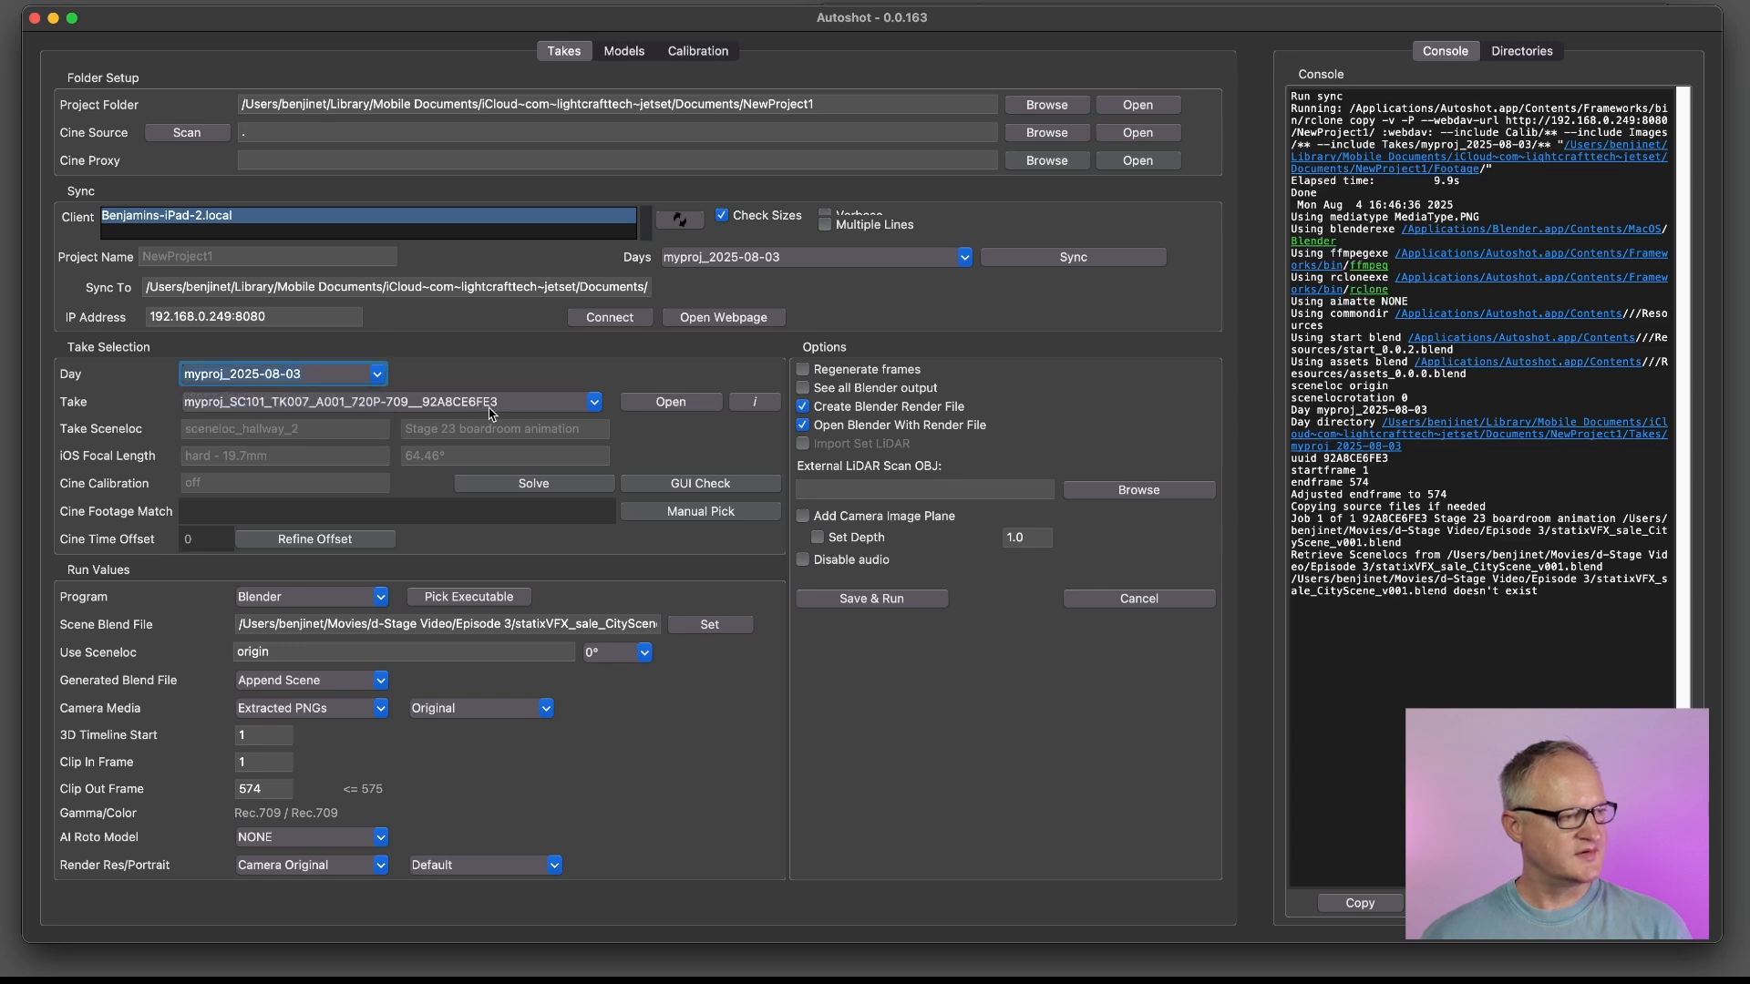
left_click(422, 403)
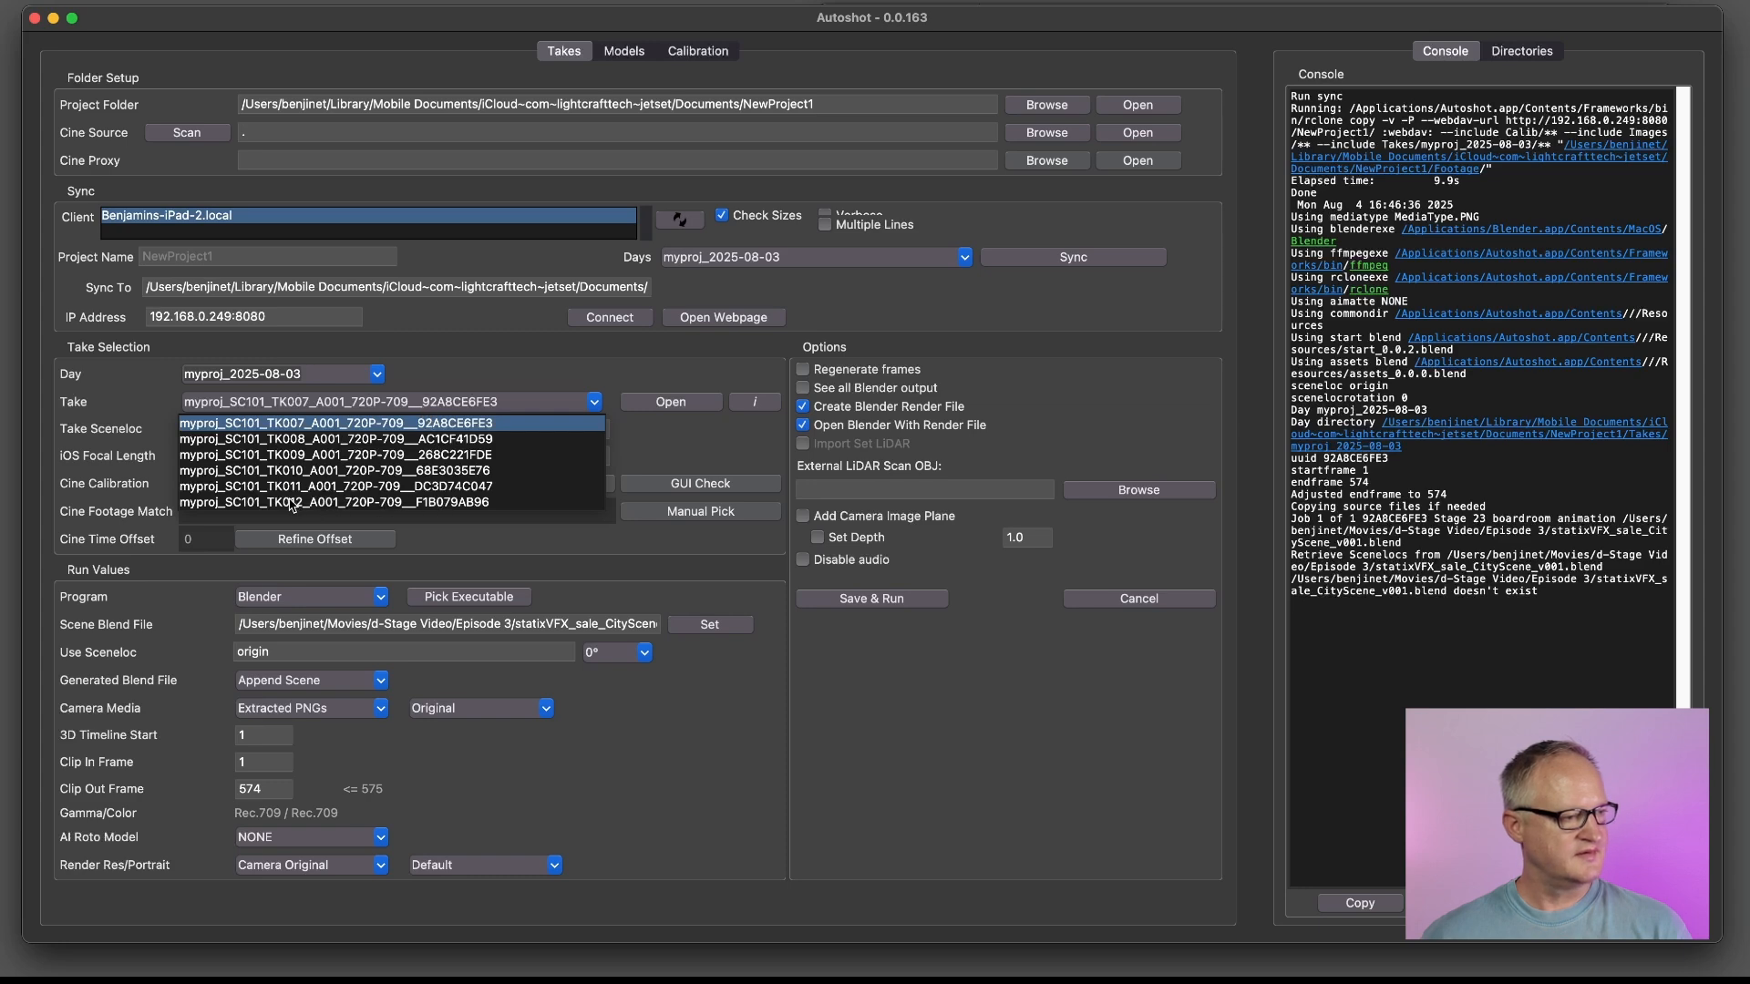
left_click(294, 472)
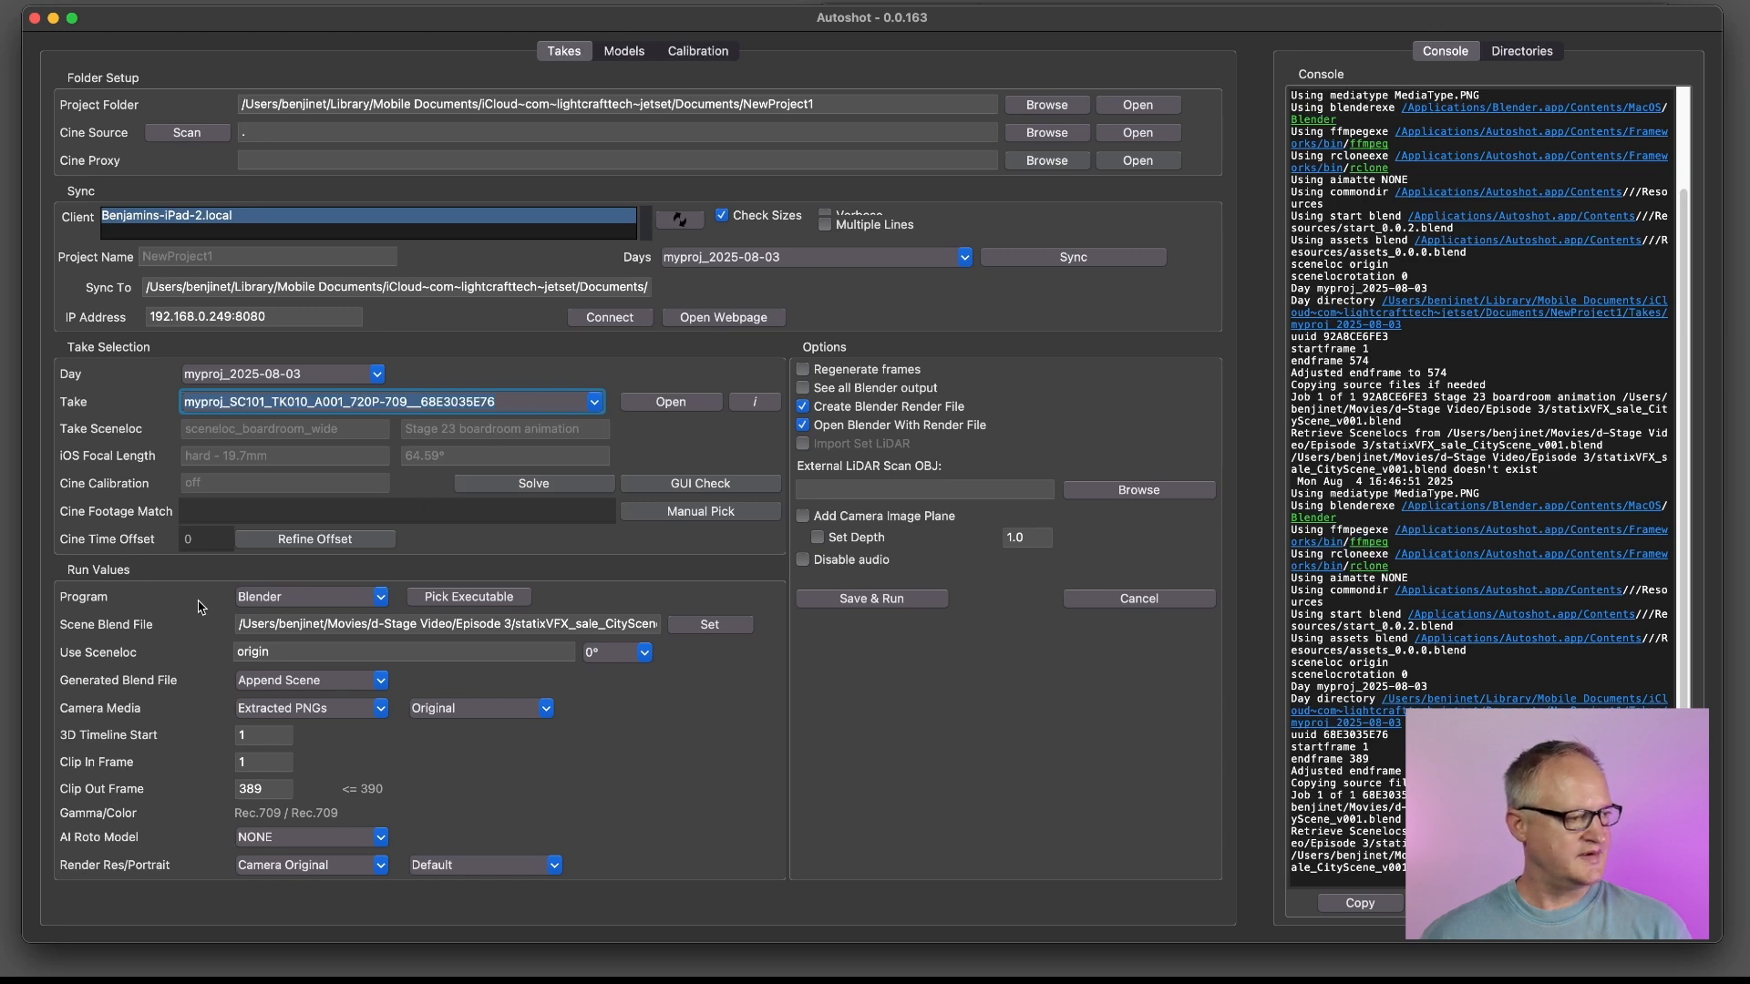
Set the run program to Blender and the generated Blend file to Link Scene
left_click(287, 600)
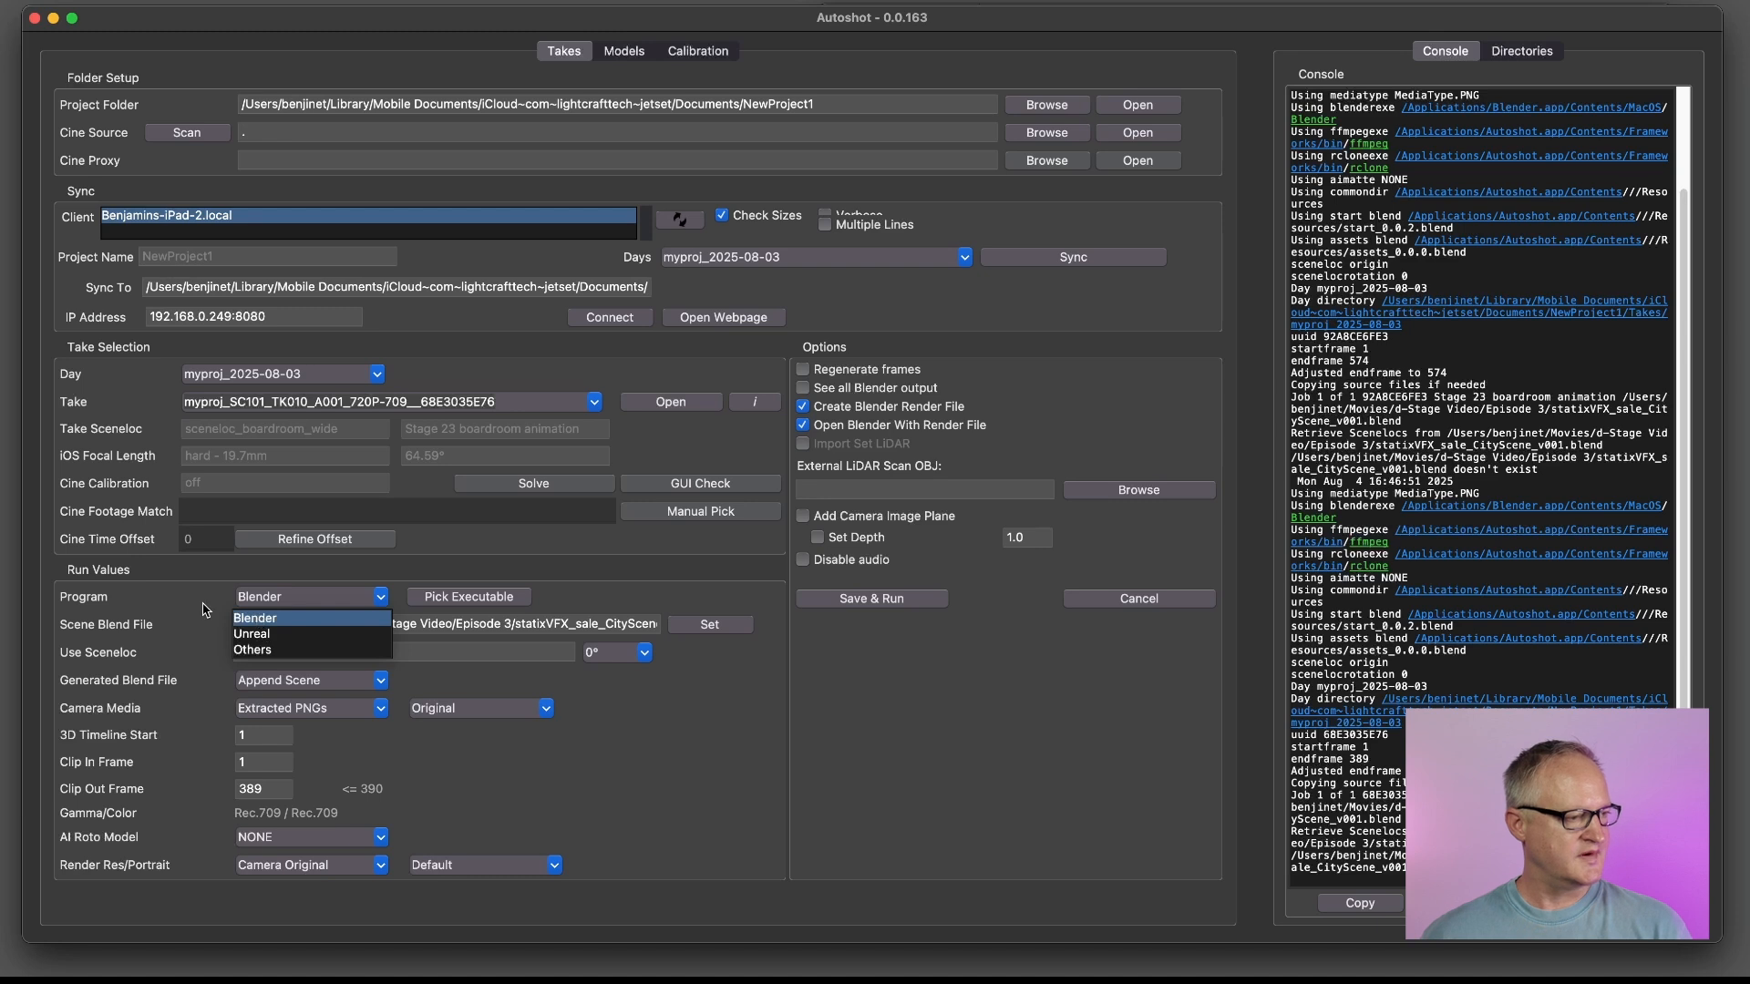
left_click(255, 619)
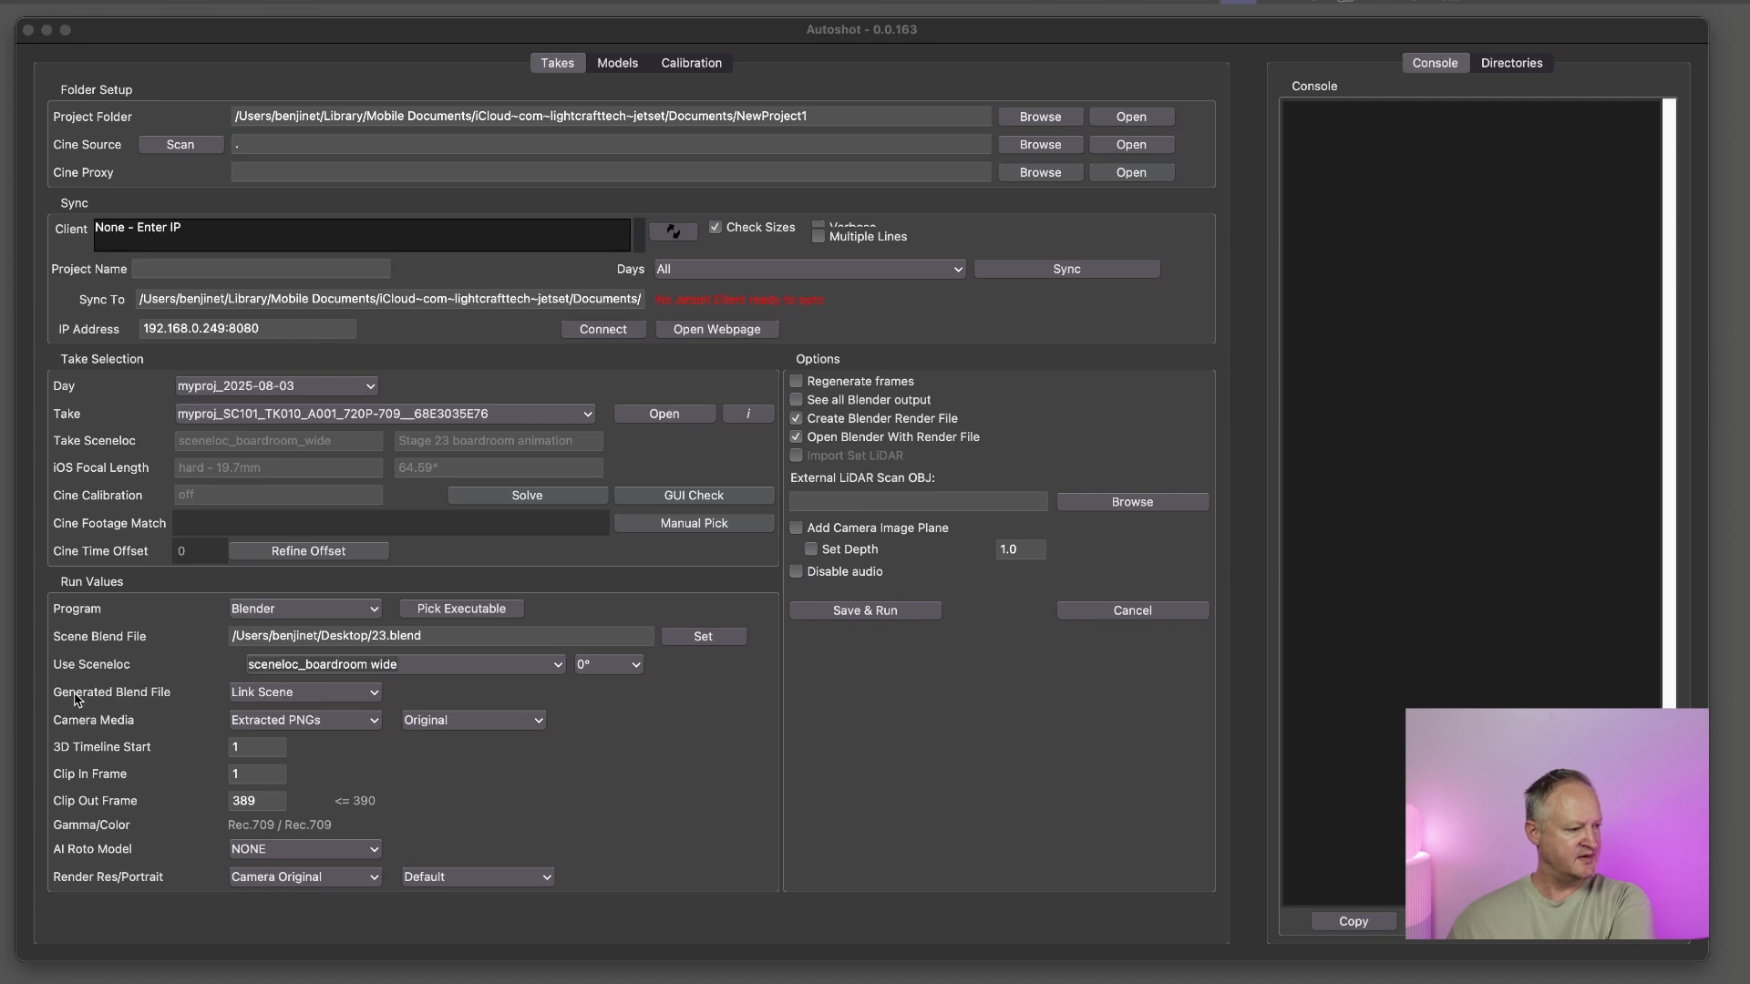
left_click(254, 700)
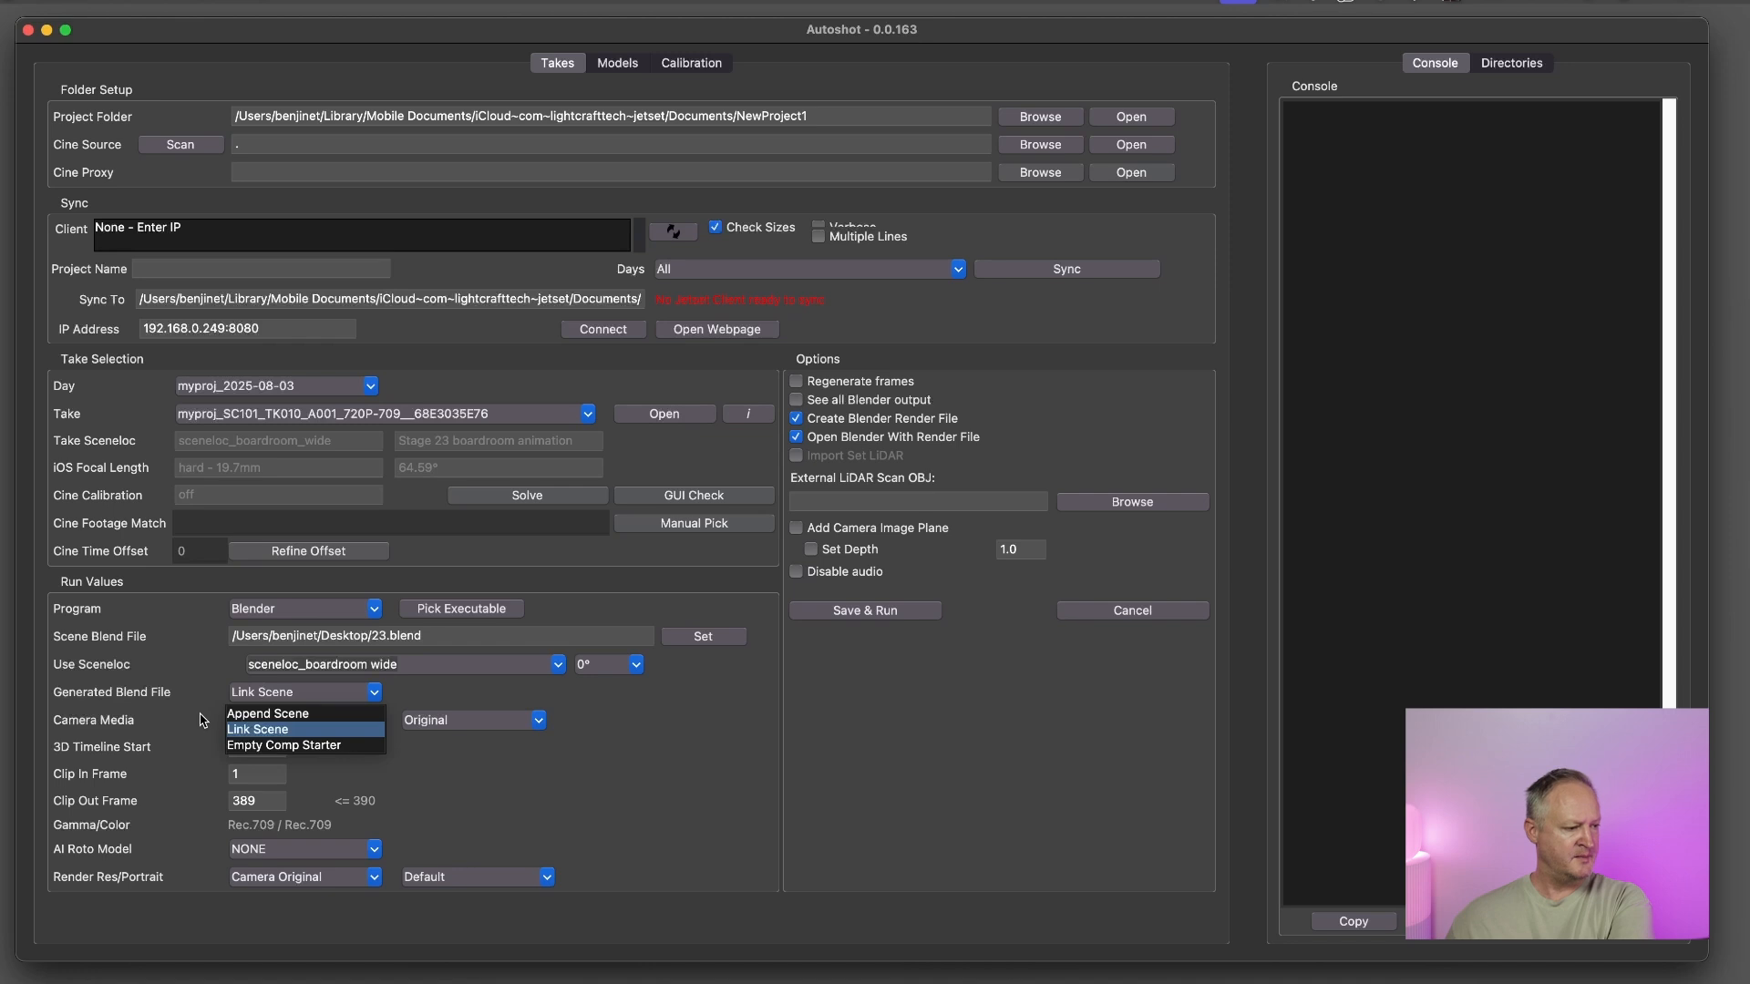
left_click(244, 735)
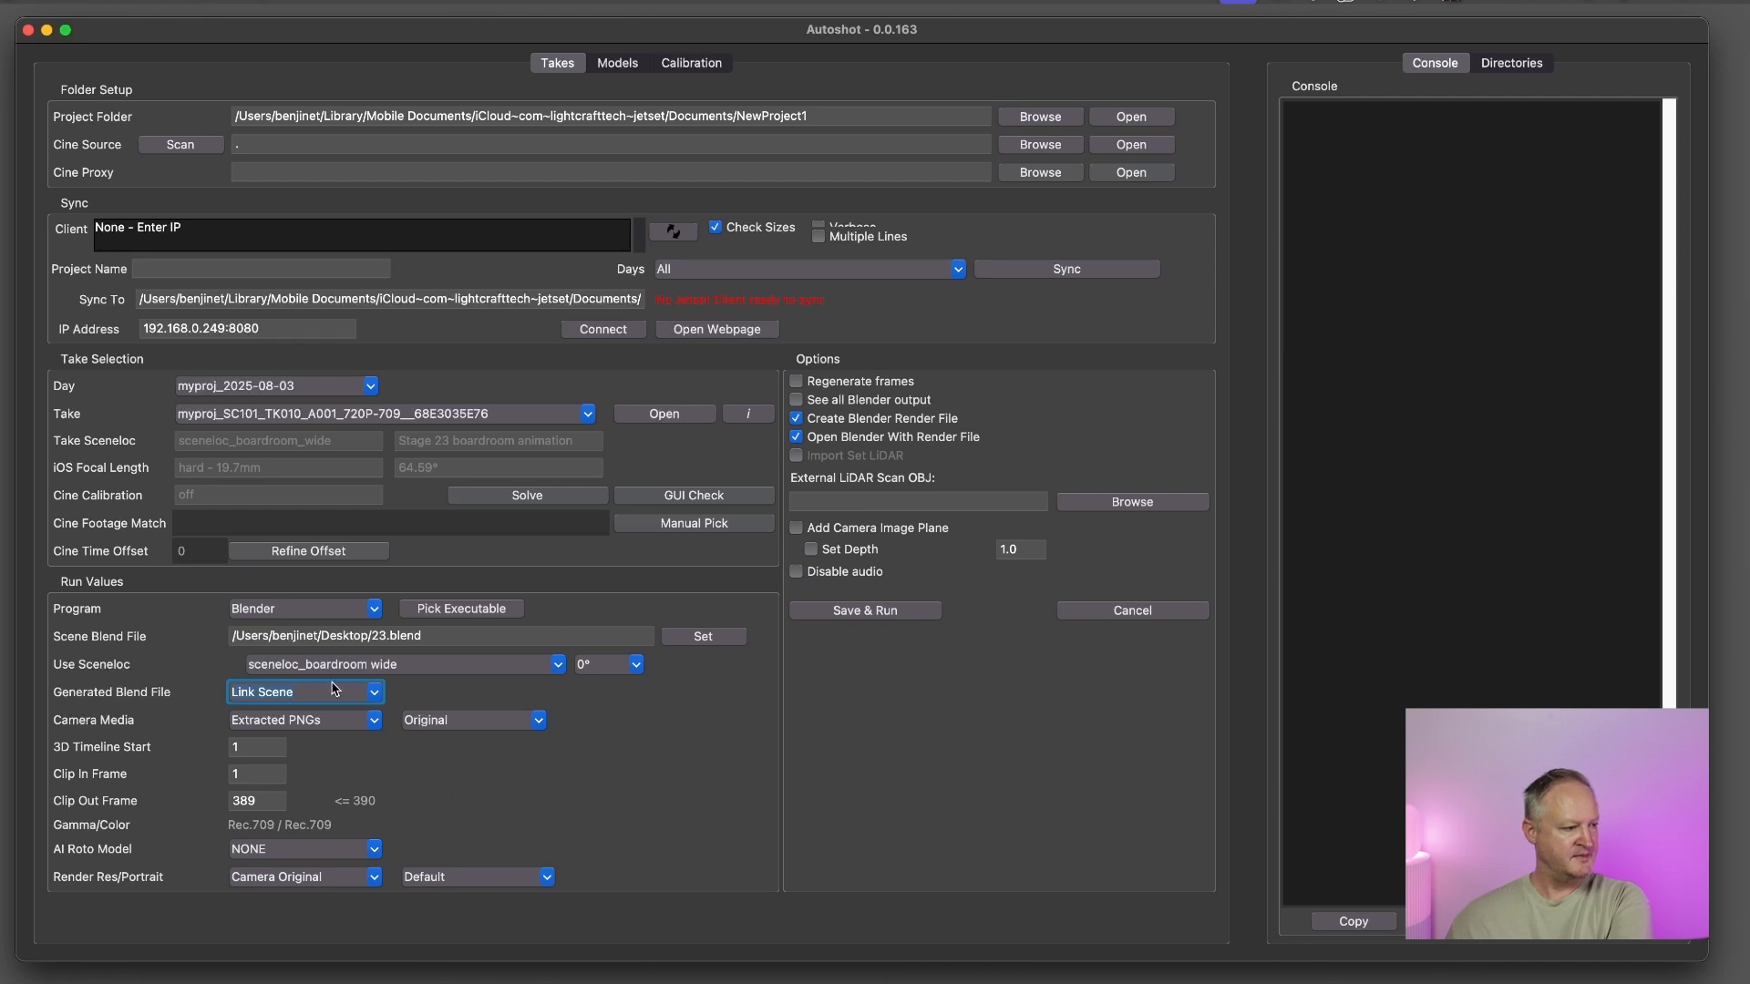
Use sceneloc_boardroom wide as the sceneloc, and save and run the take
left_click(557, 666)
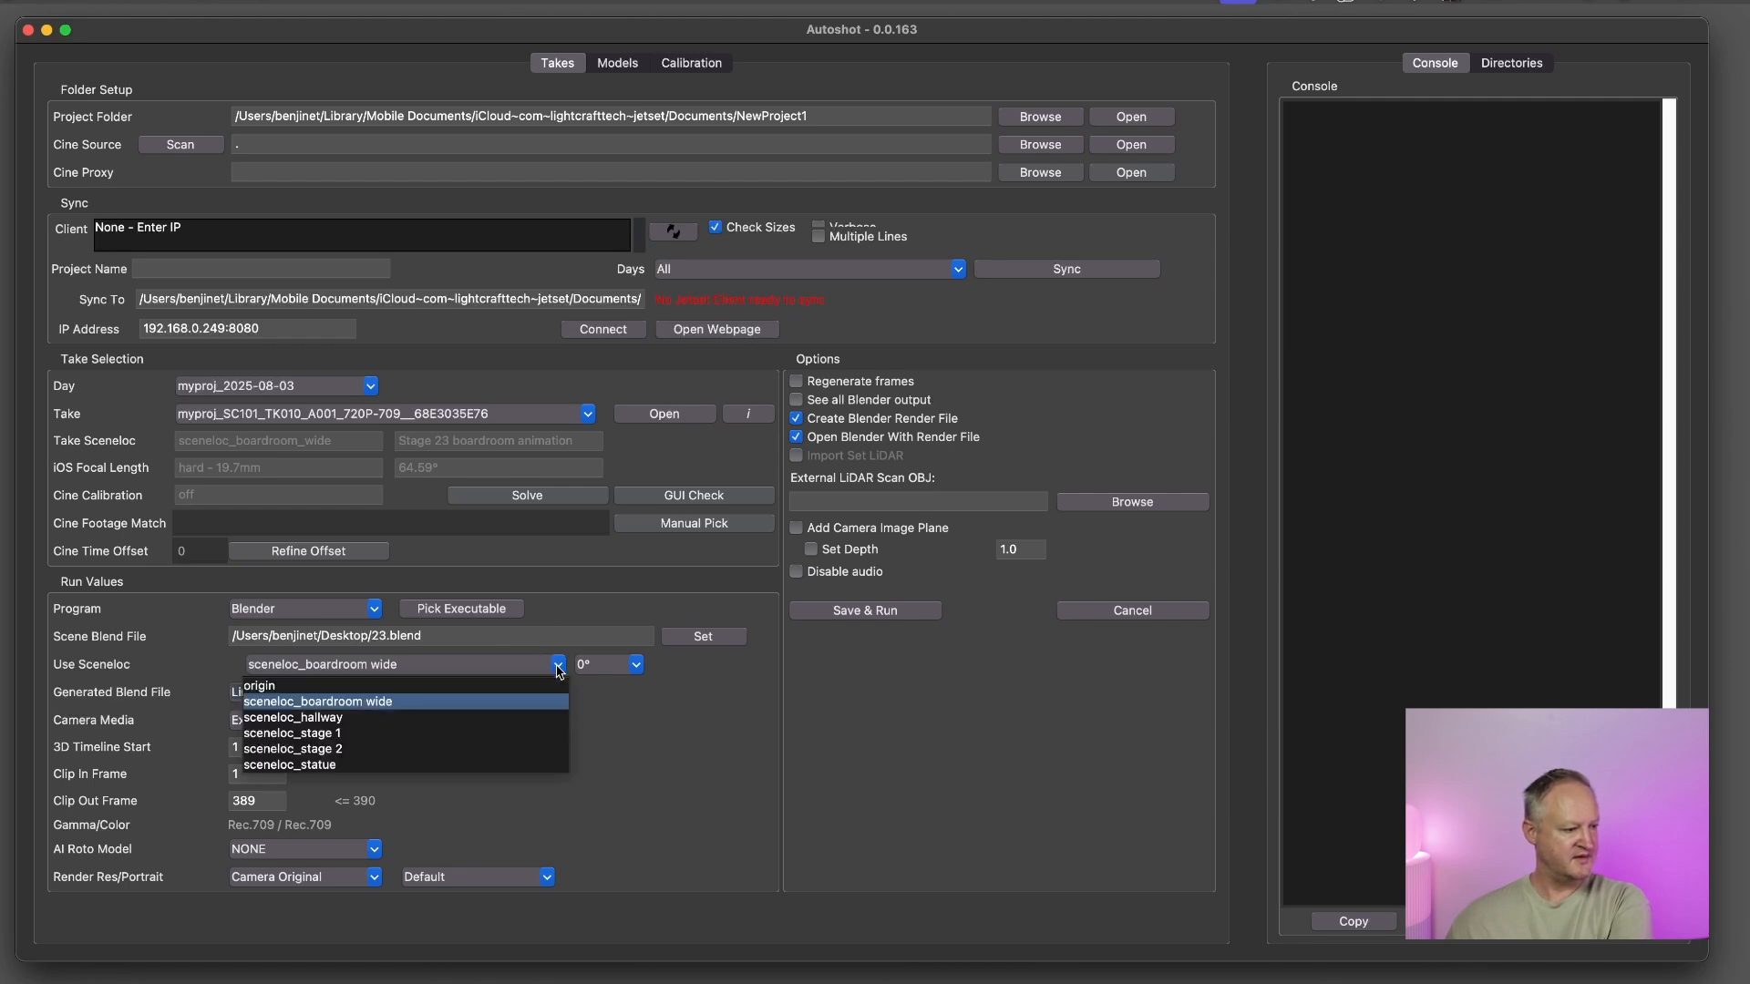
left_click(319, 704)
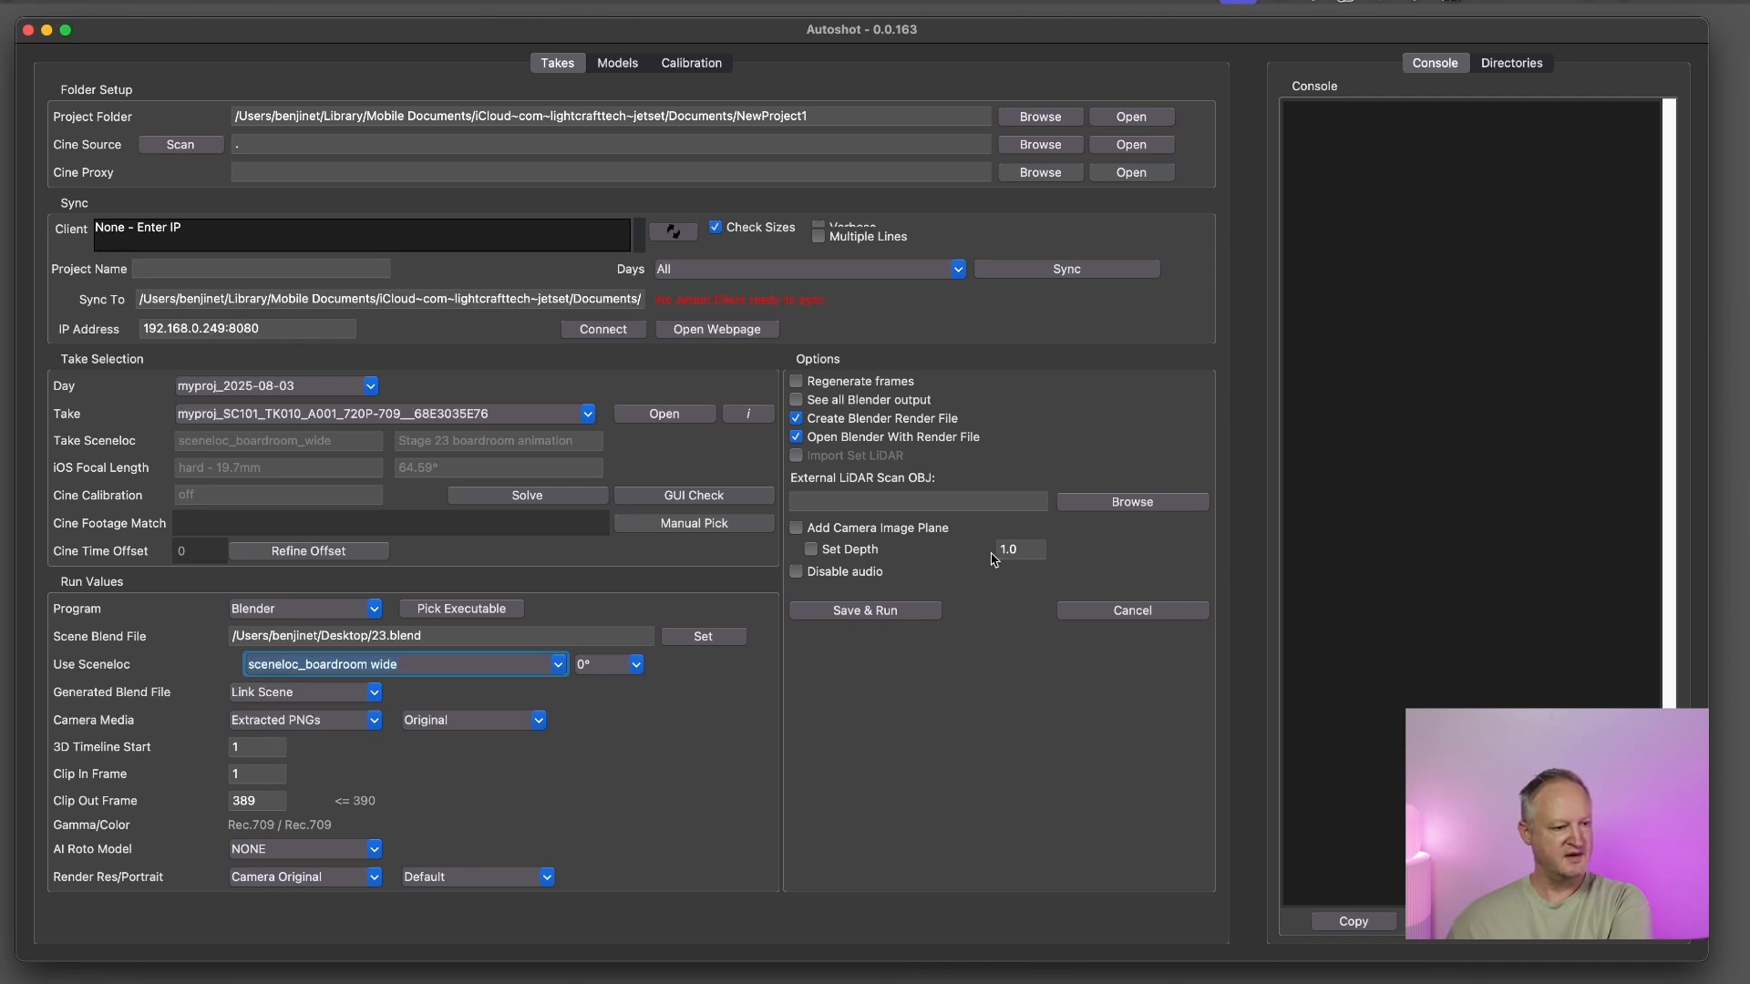
left_click(863, 611)
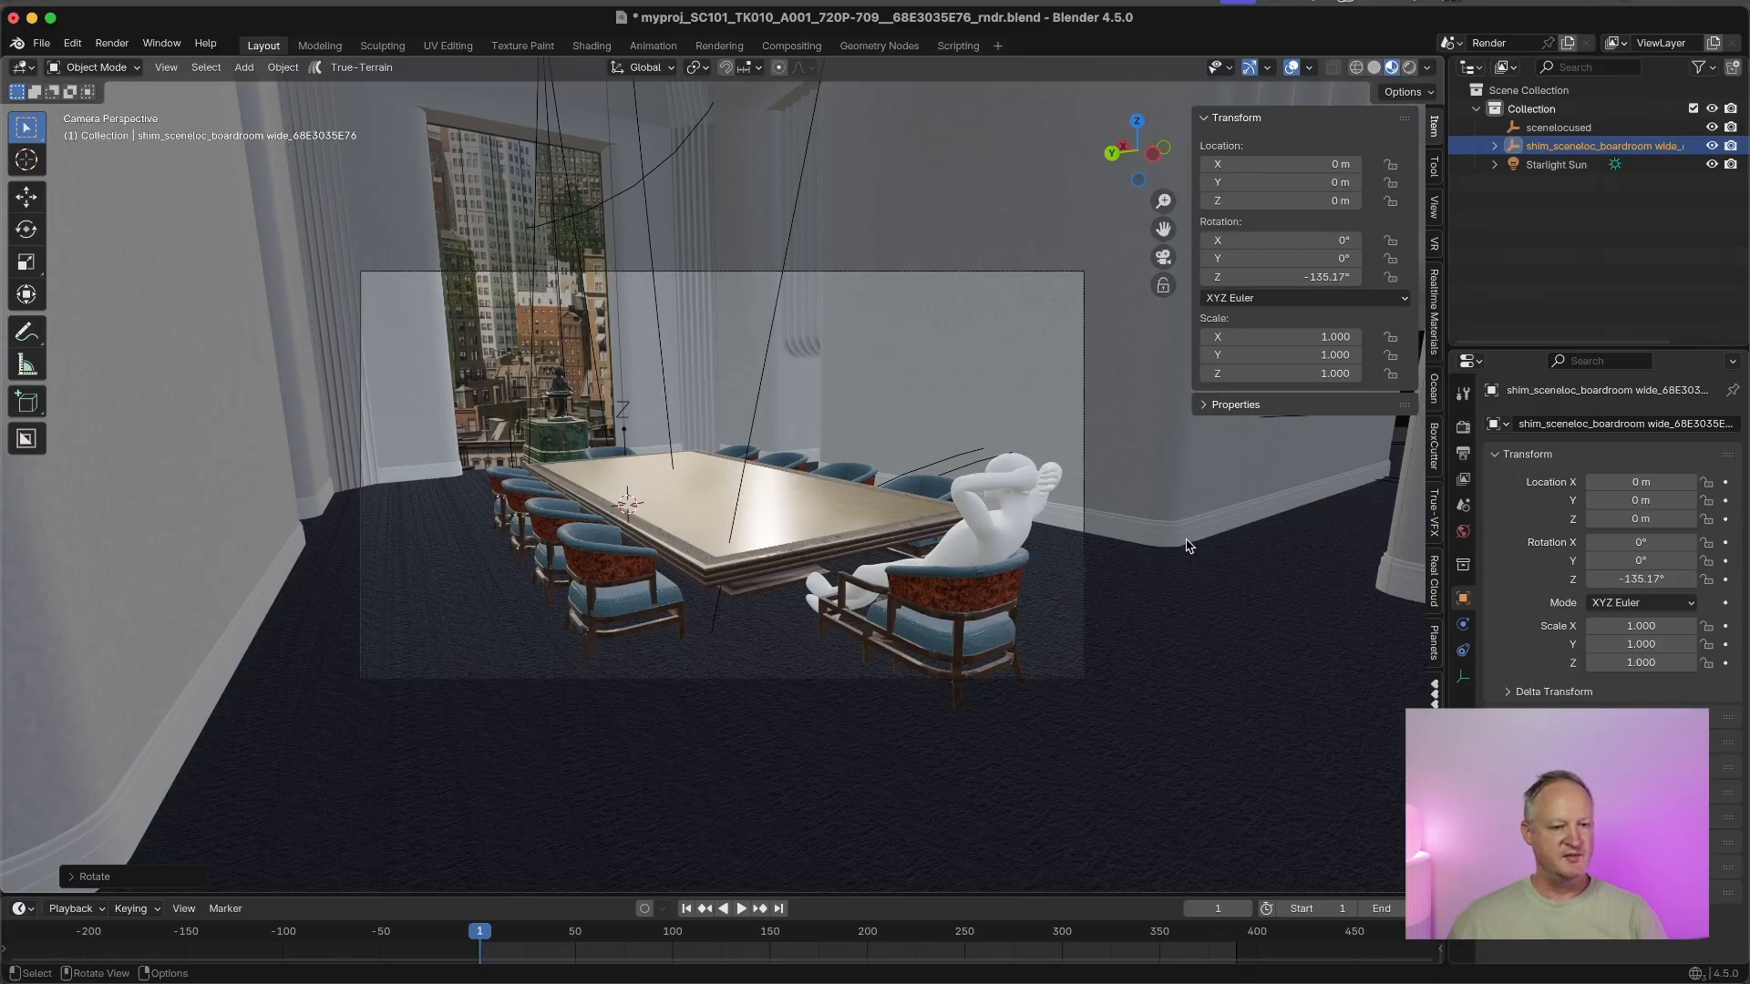
In Blender, look at the Autoshot add-on's options in the viewport sidebar and hide the sidebar
scroll(1435, 401, "down", 3)
scroll(1437, 401, "down", 8)
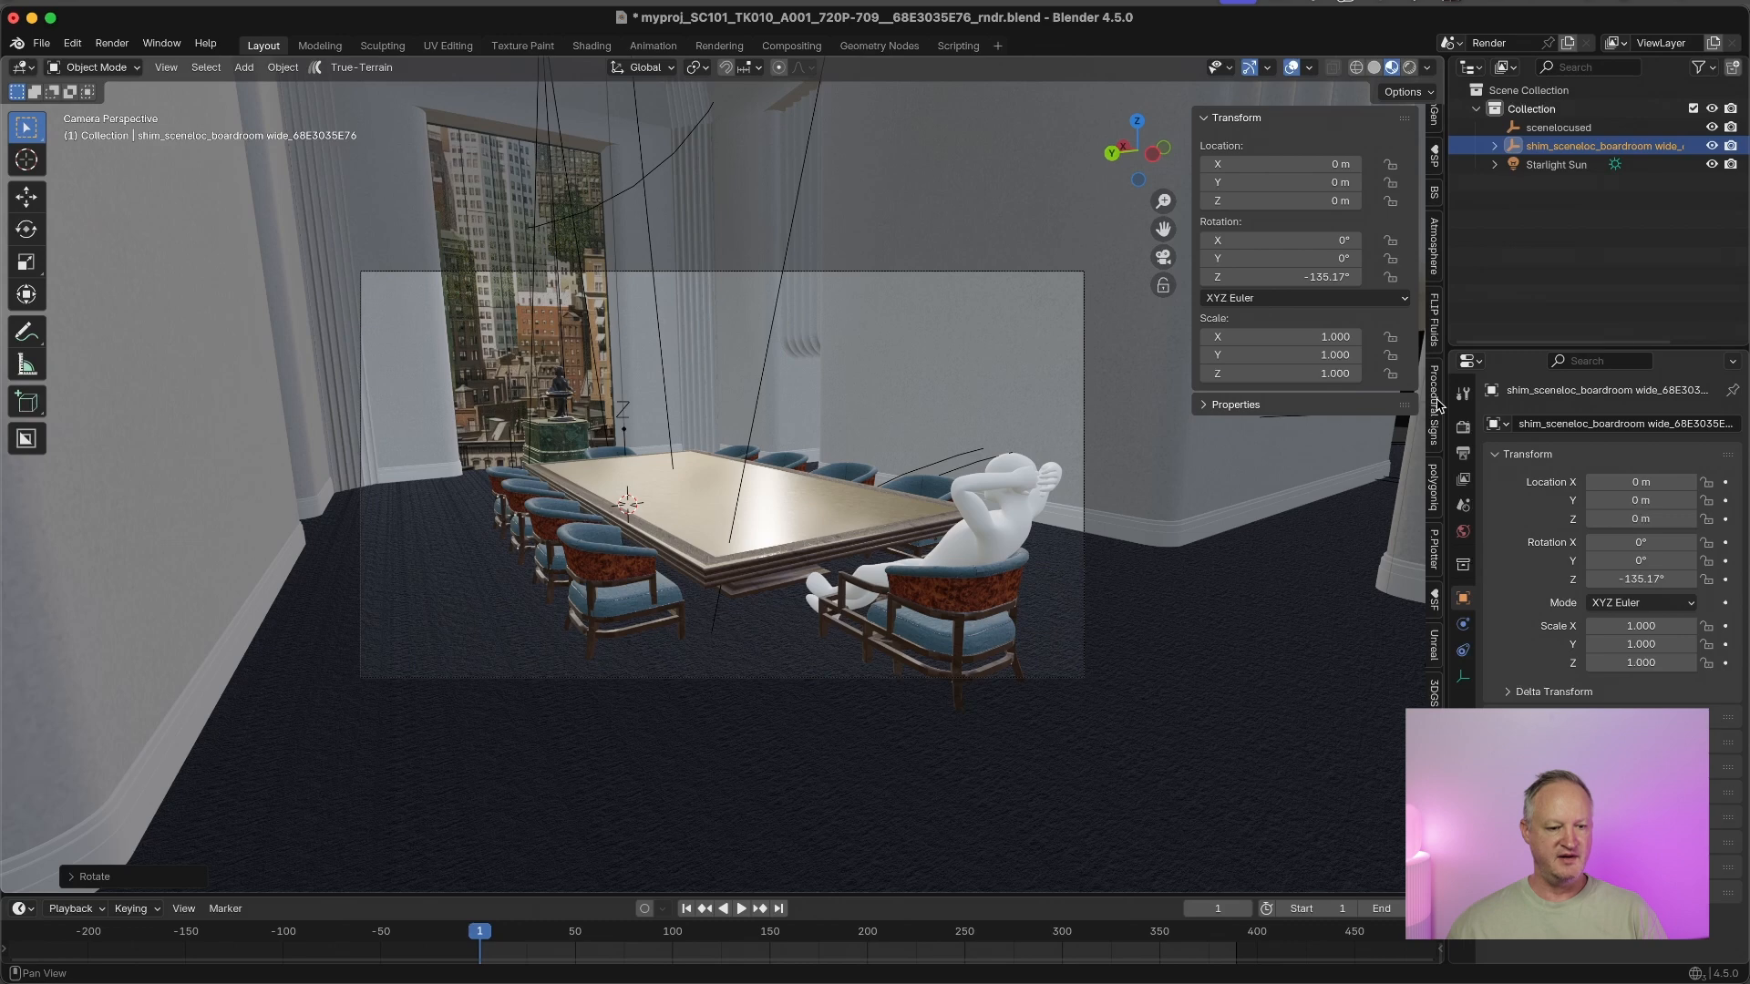
left_click(1434, 775)
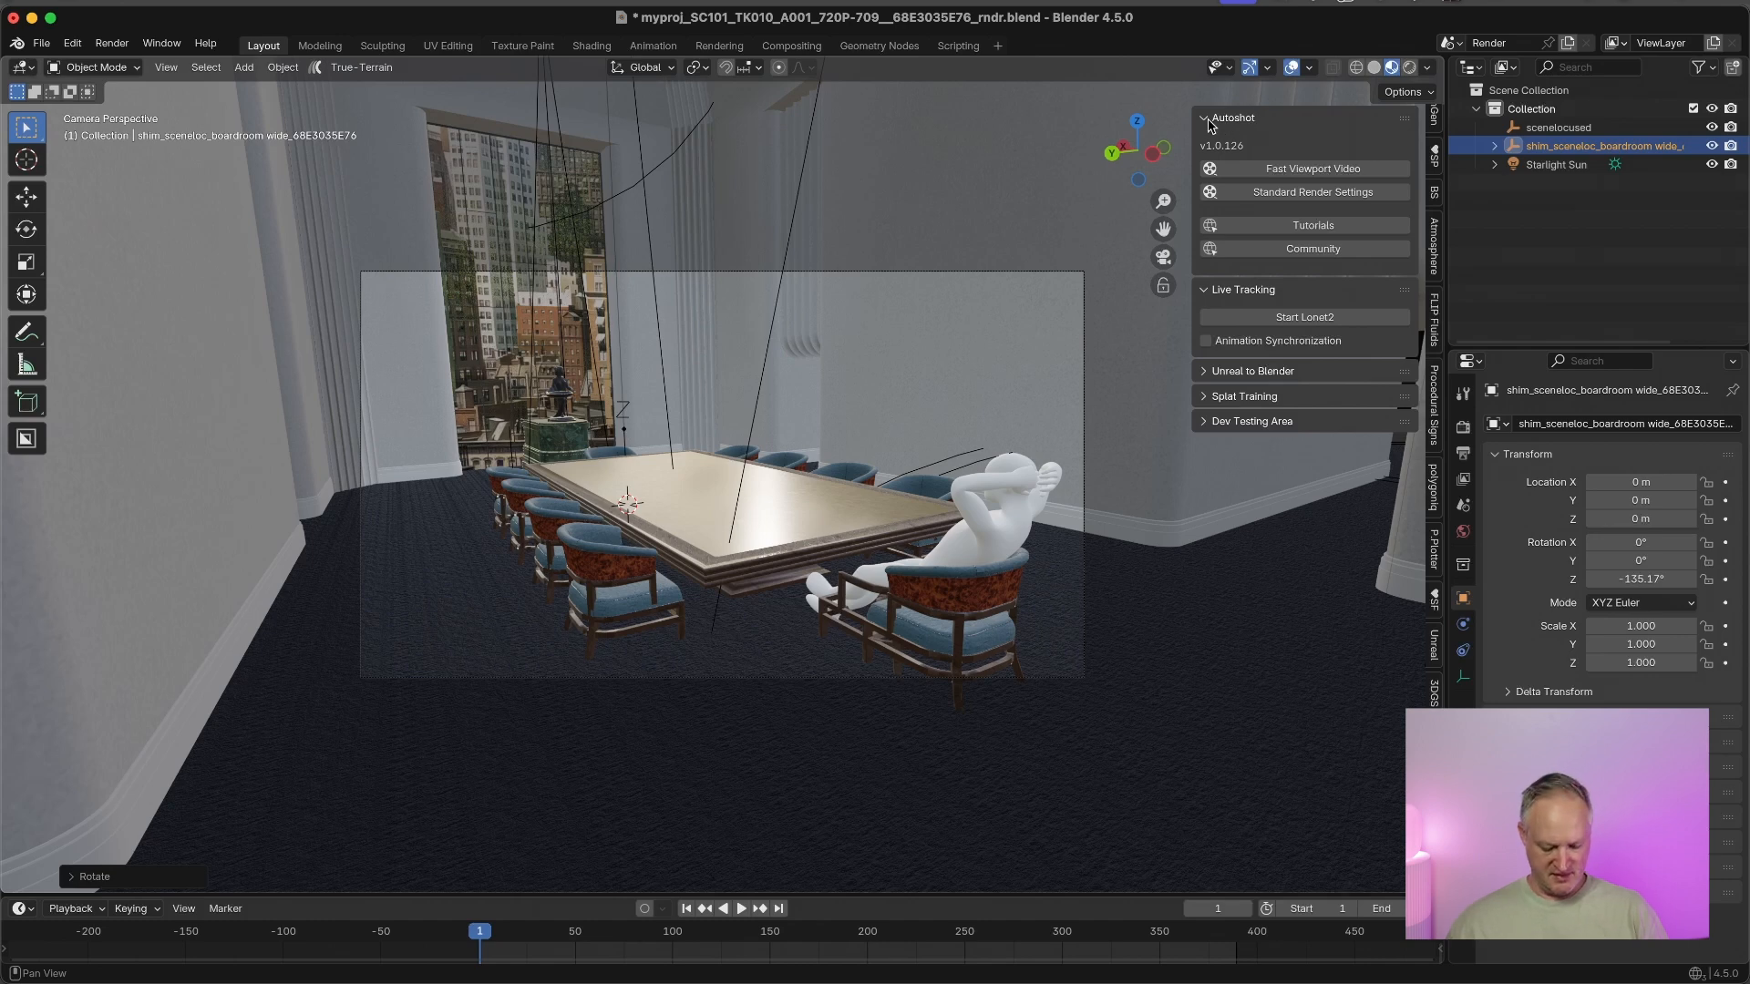
key("n")
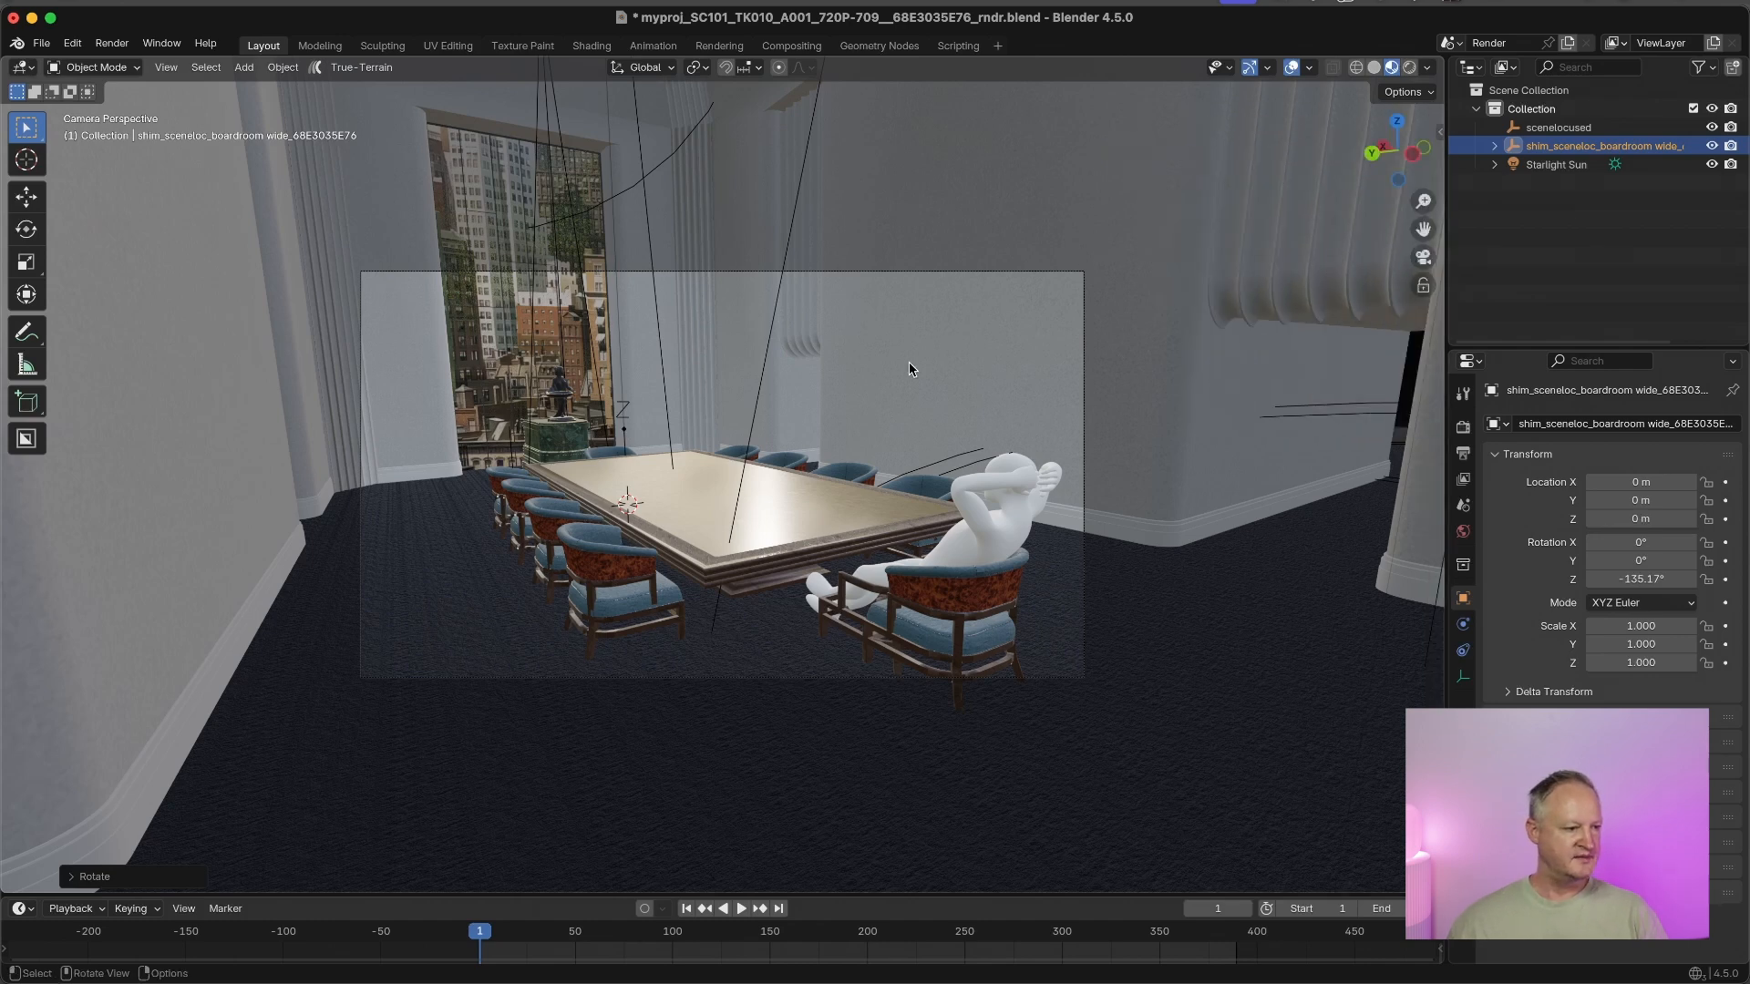
Play the tracked camera shot and scrub through it to frame 182
key("space")
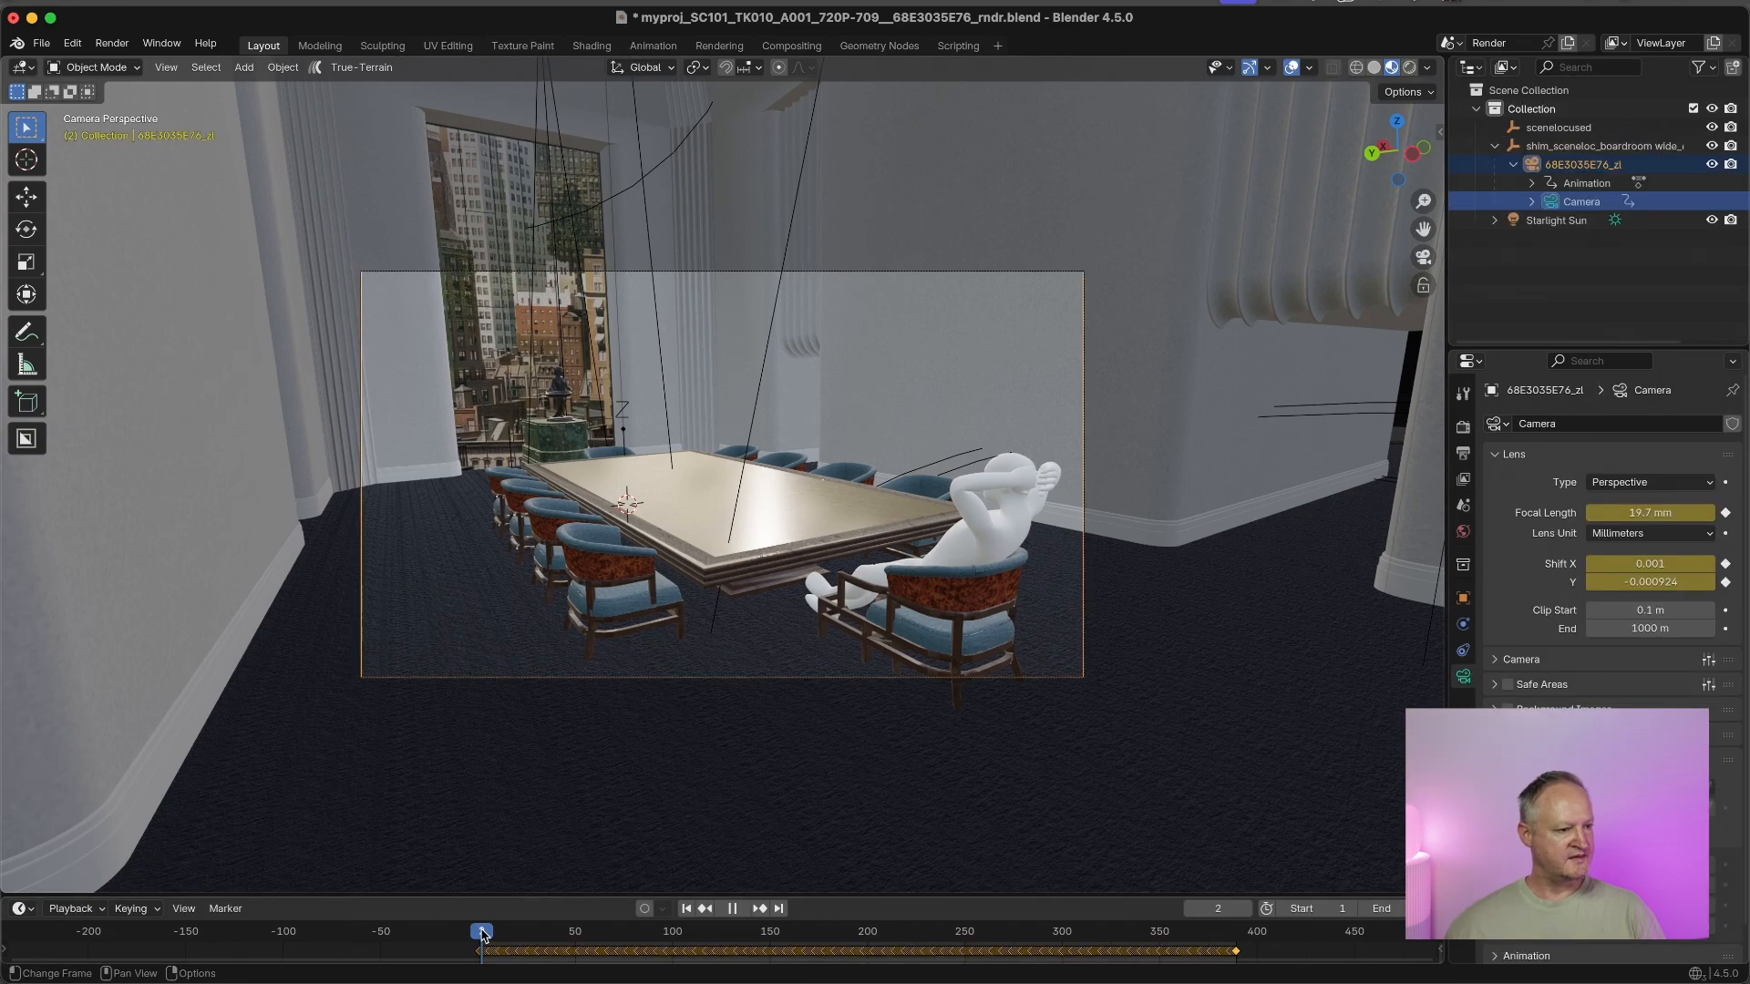
left_click_drag(482, 935, 884, 922)
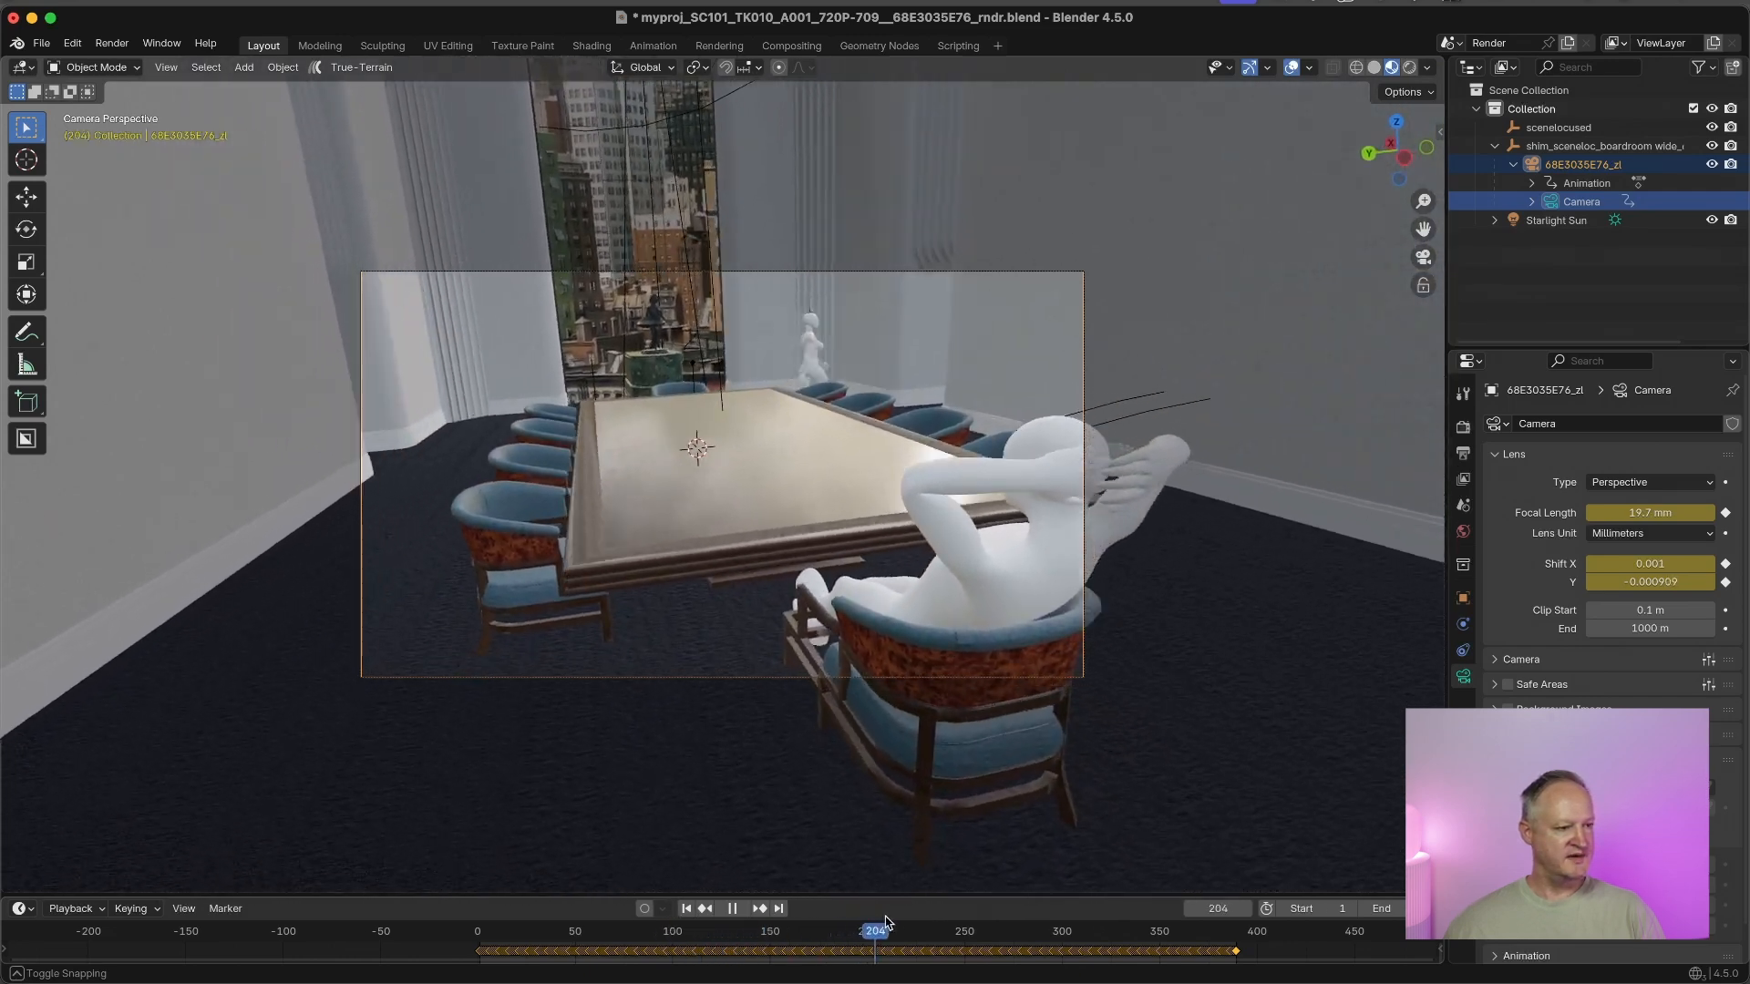
left_click_drag(891, 931, 831, 933)
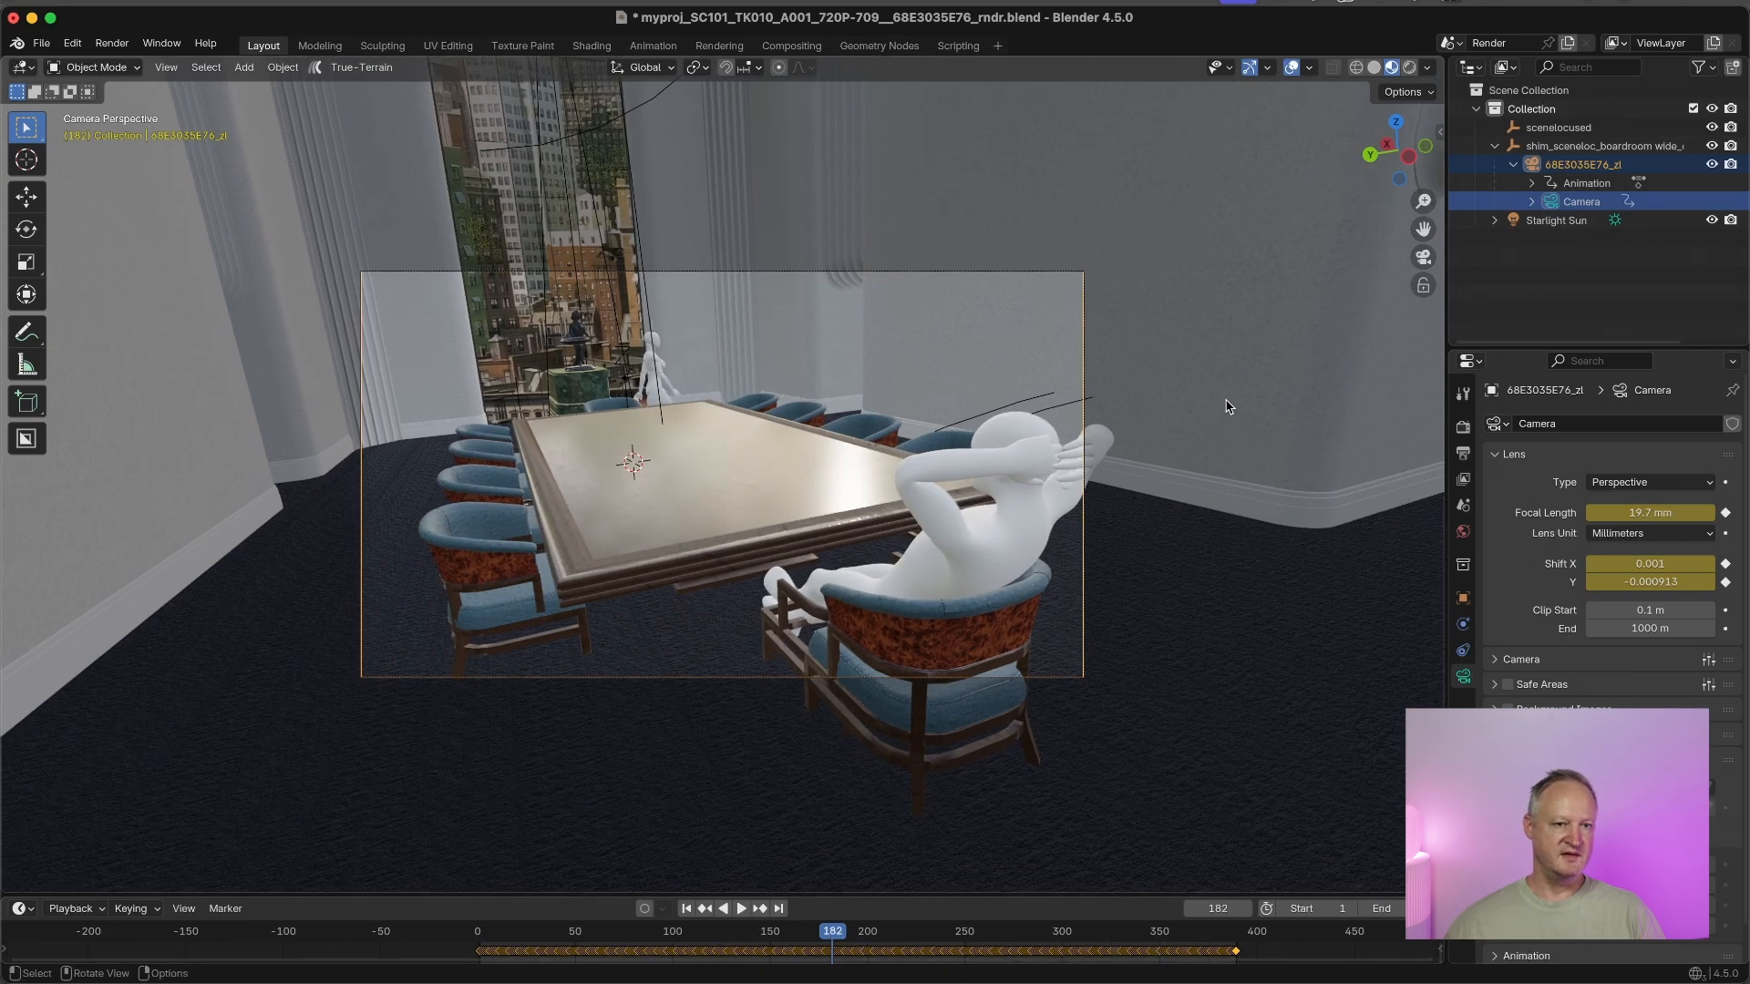
Preview the shot in Rendered viewport shading at frames 209 and 202, and return to Material Preview shading
left_click(1410, 69)
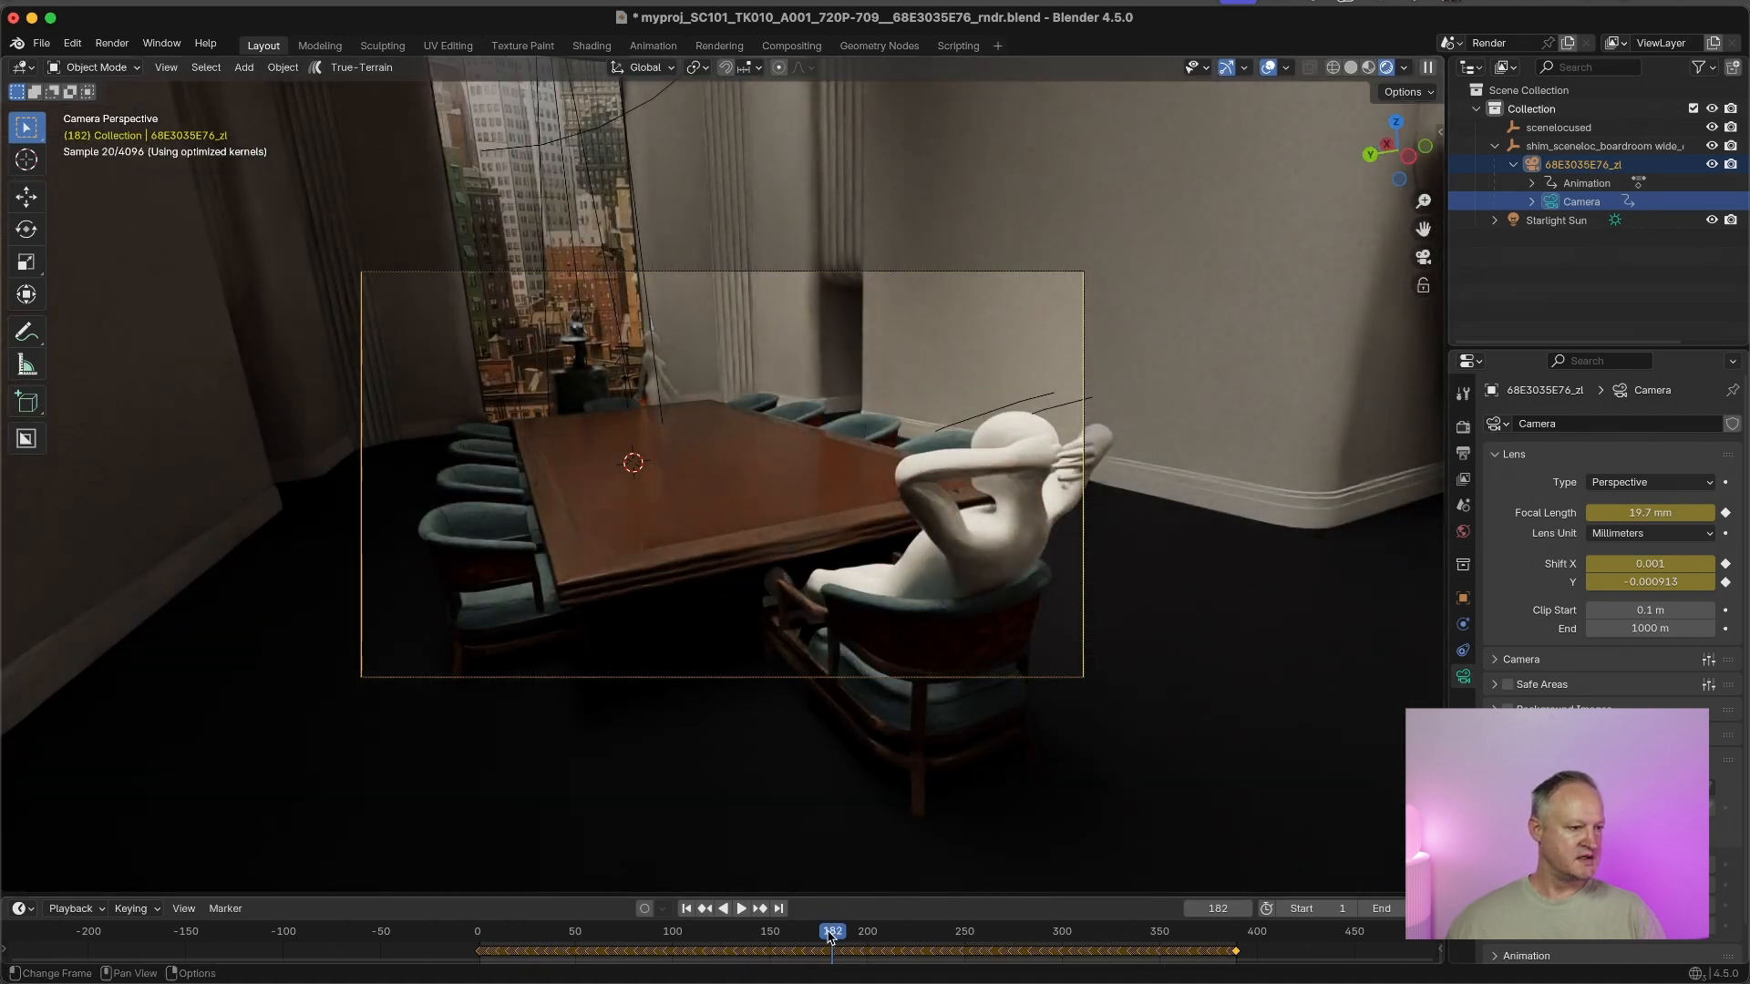
left_click_drag(831, 936, 887, 943)
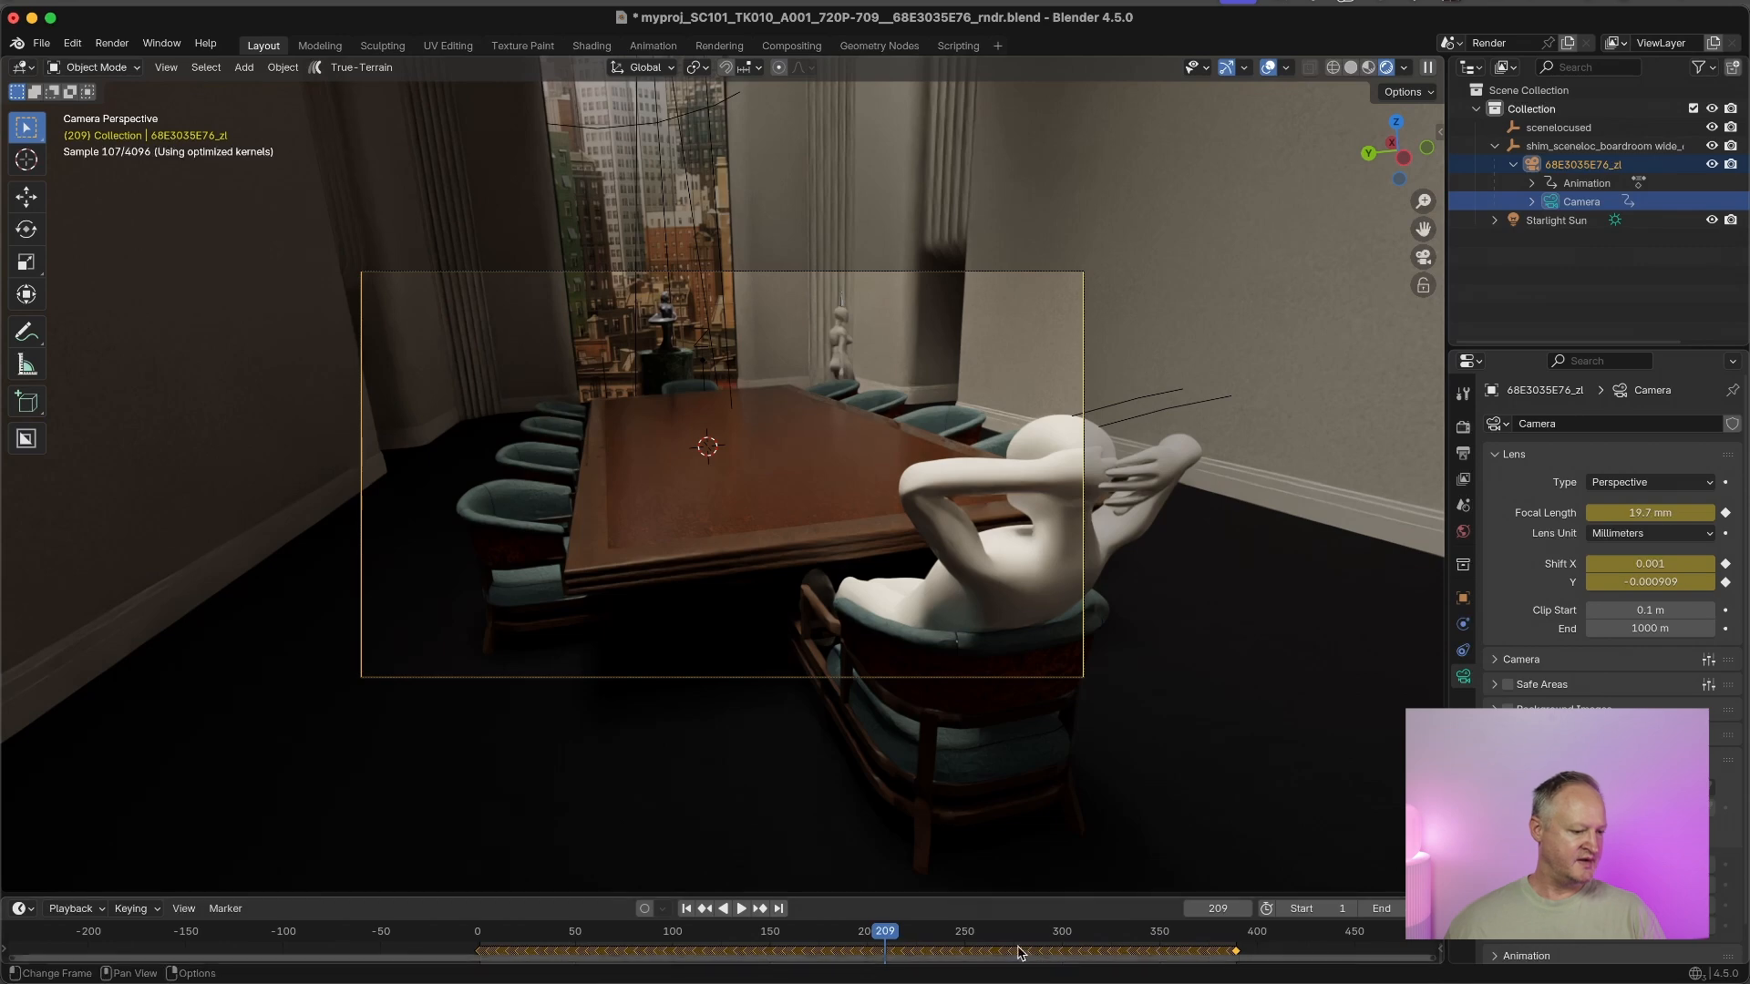
mouse_move(880, 935)
left_mouse_down()
mouse_move(580, 931)
mouse_move(871, 930)
left_mouse_up()
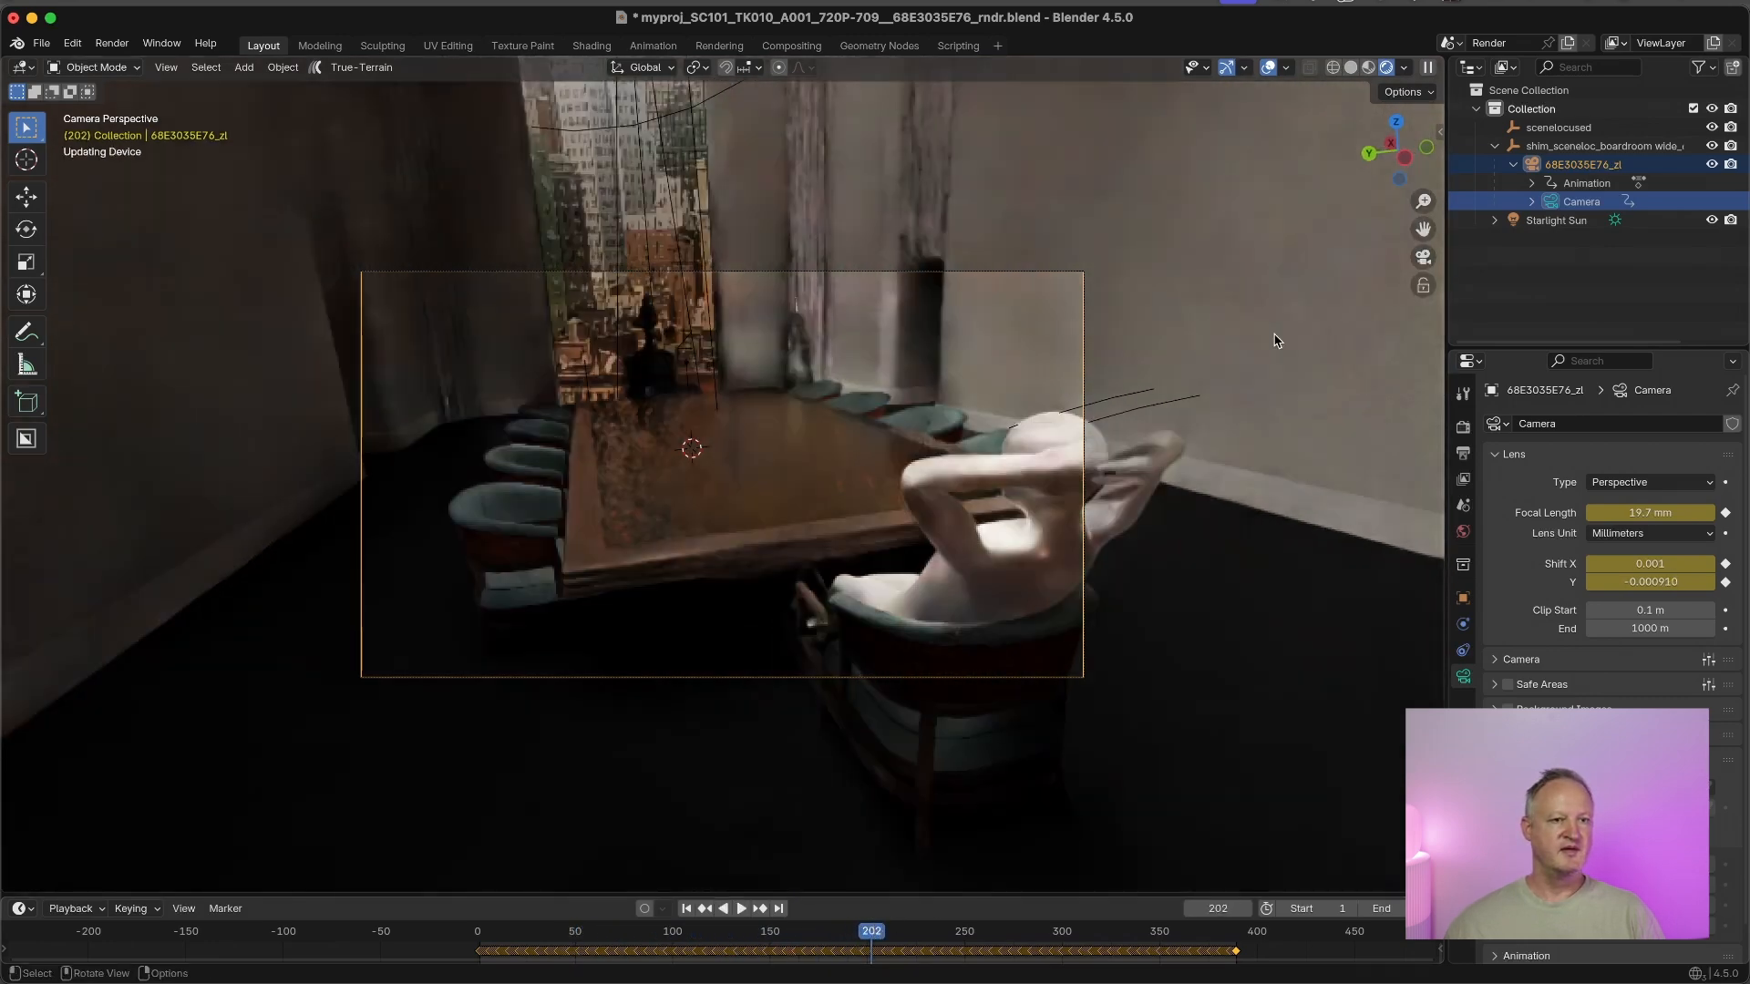
left_click(1369, 68)
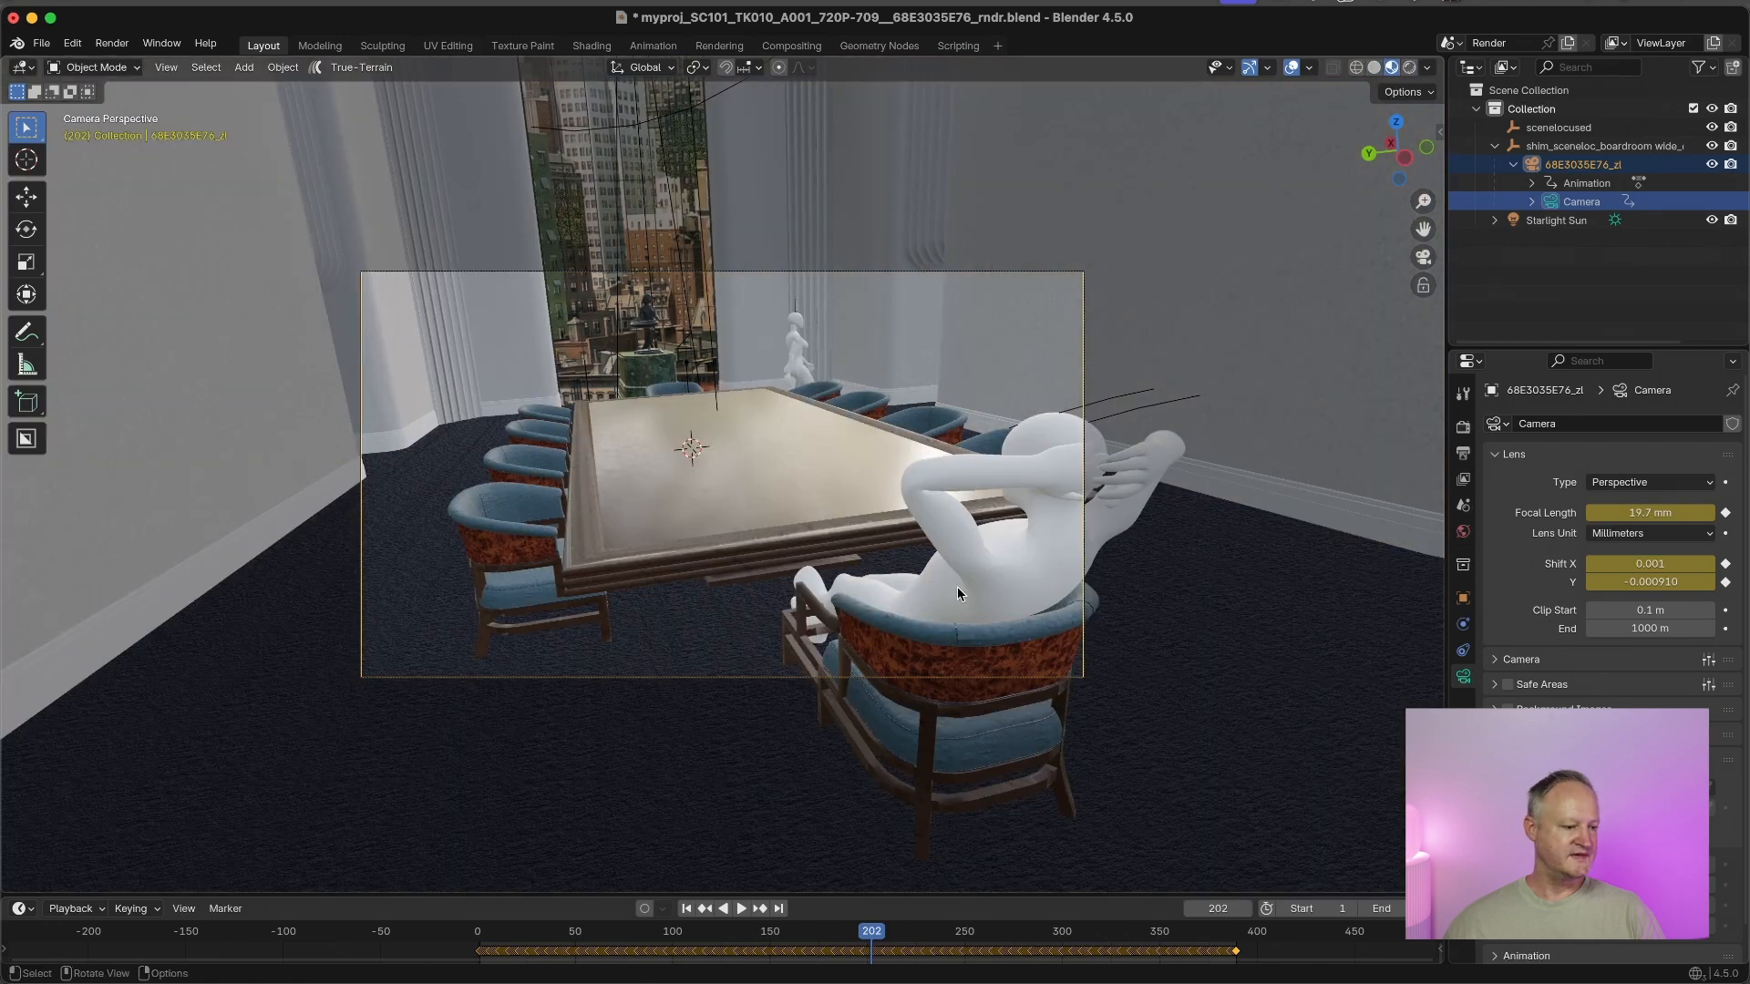